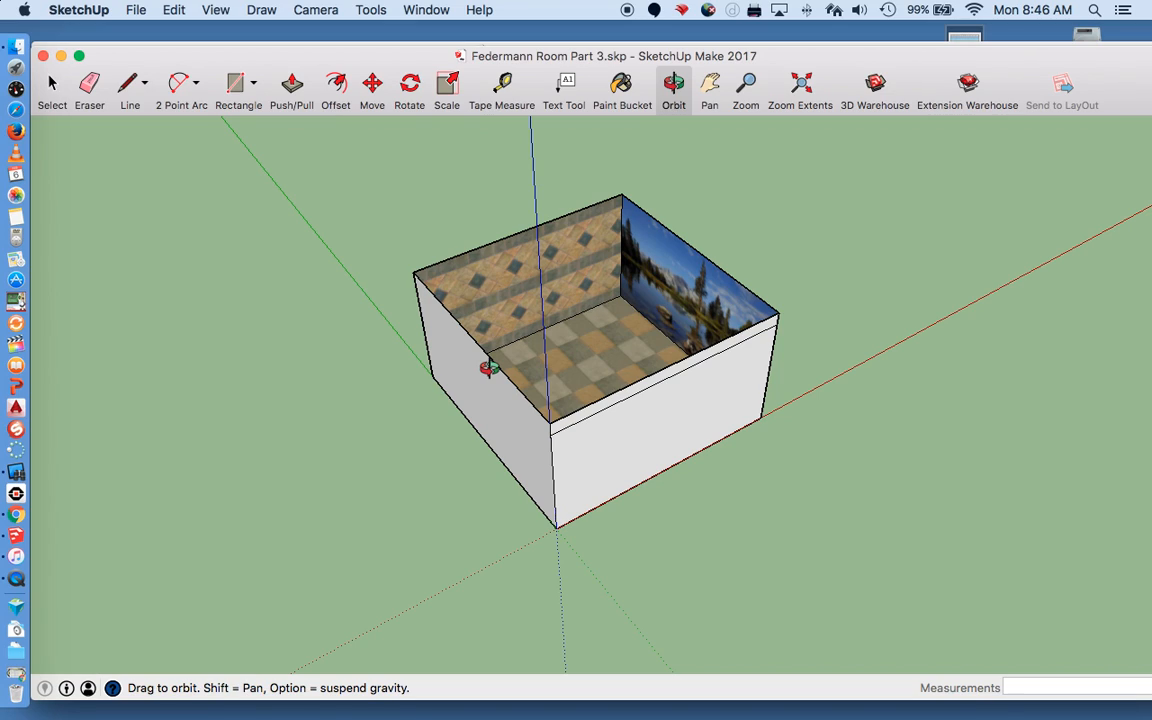
drag(487, 368, 586, 375)
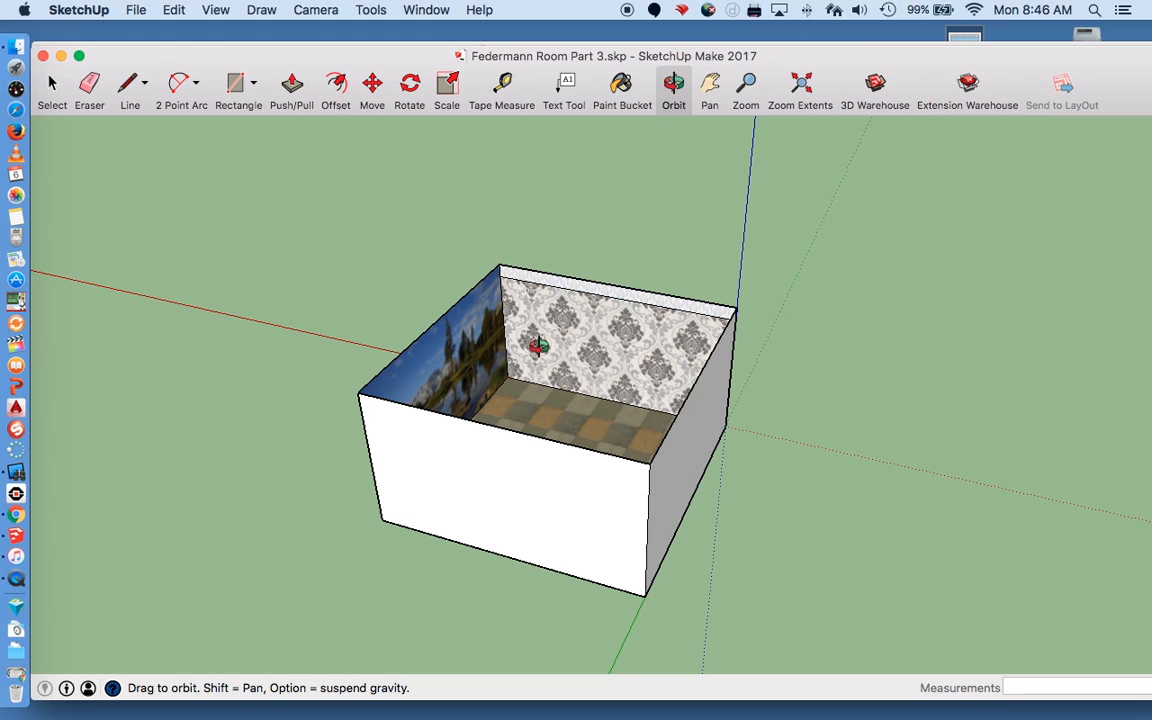
drag(992, 437, 648, 432)
drag(826, 449, 527, 421)
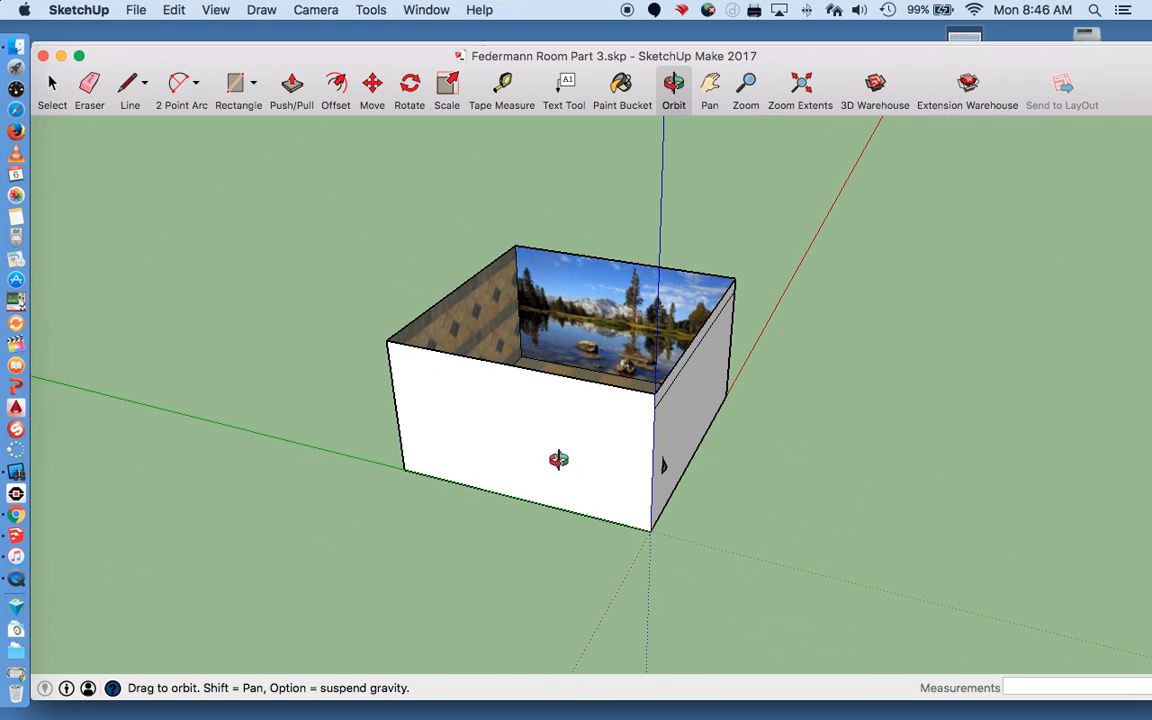
drag(663, 463, 380, 519)
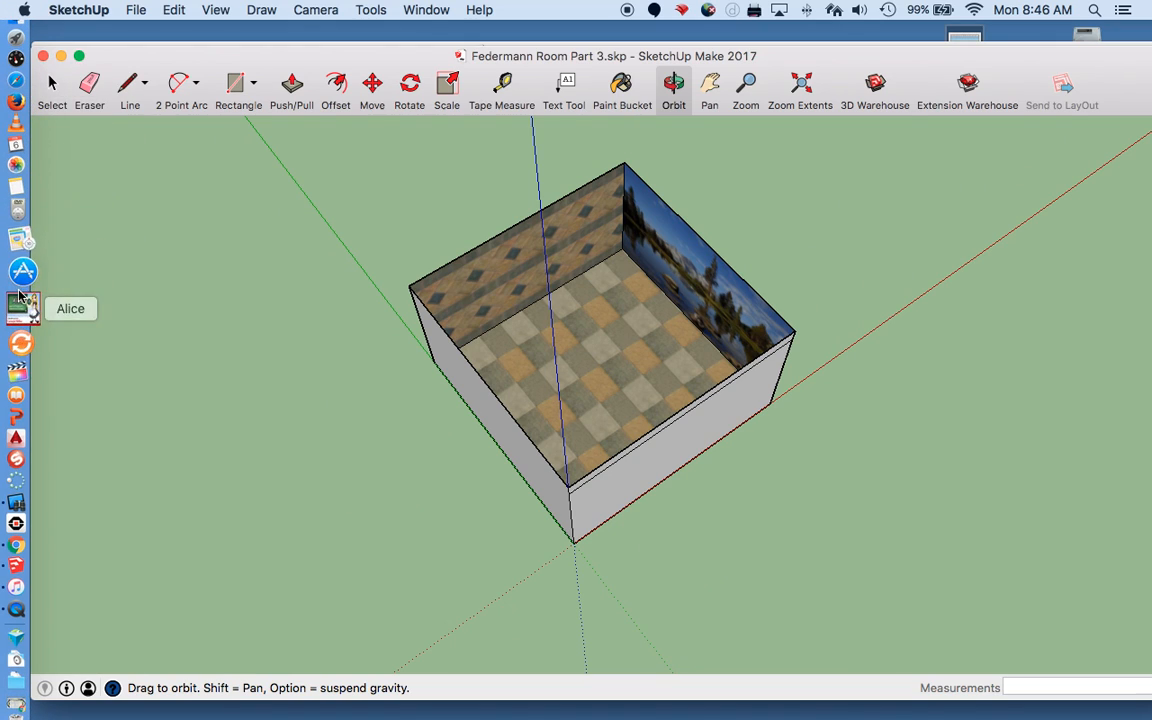
Switch to Google Chrome and search for images of "Rugs" in a new tab
key(F11)
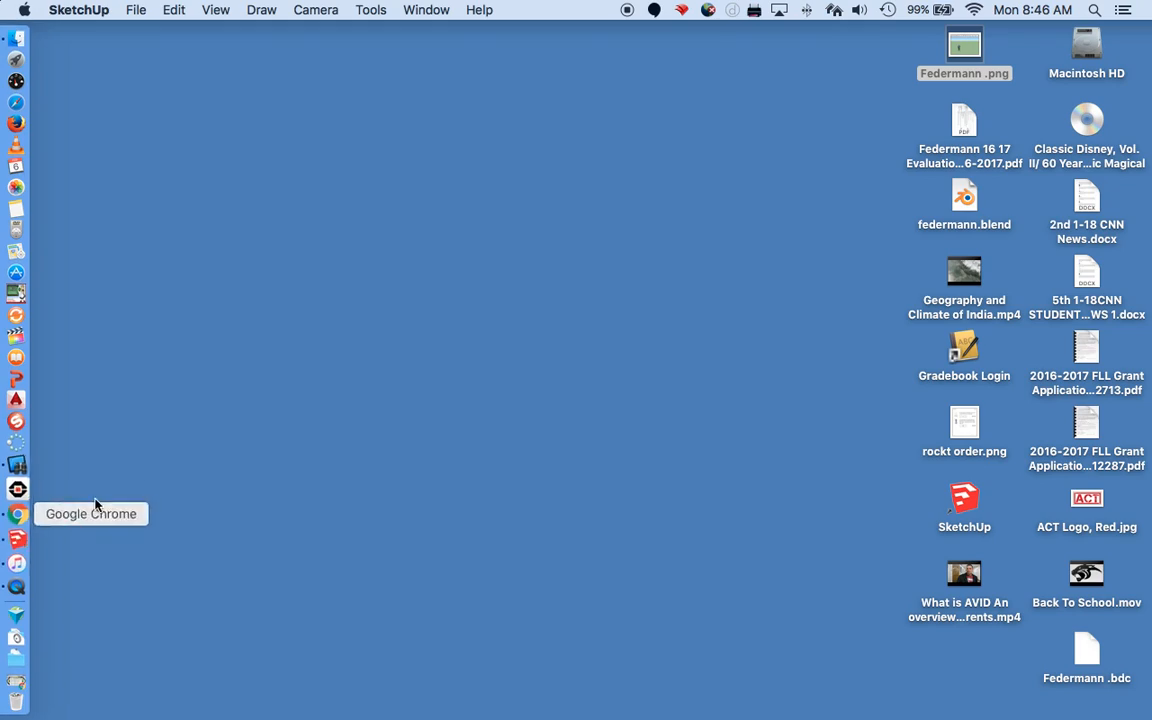
click(24, 514)
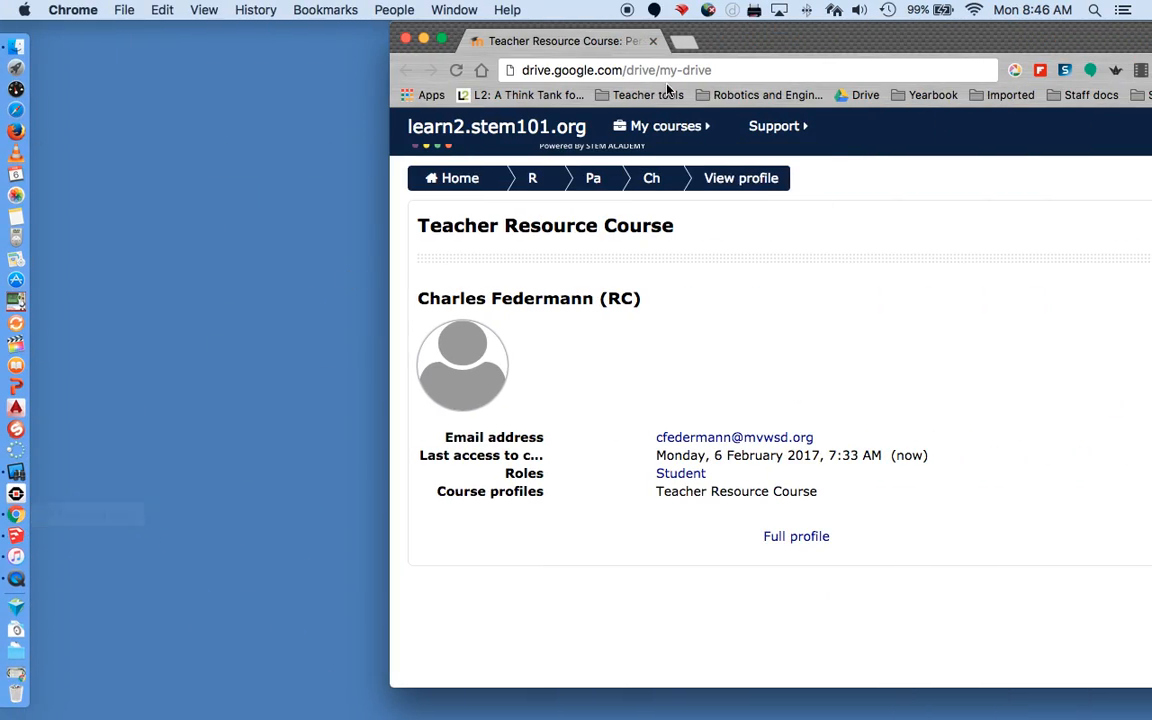
click(682, 42)
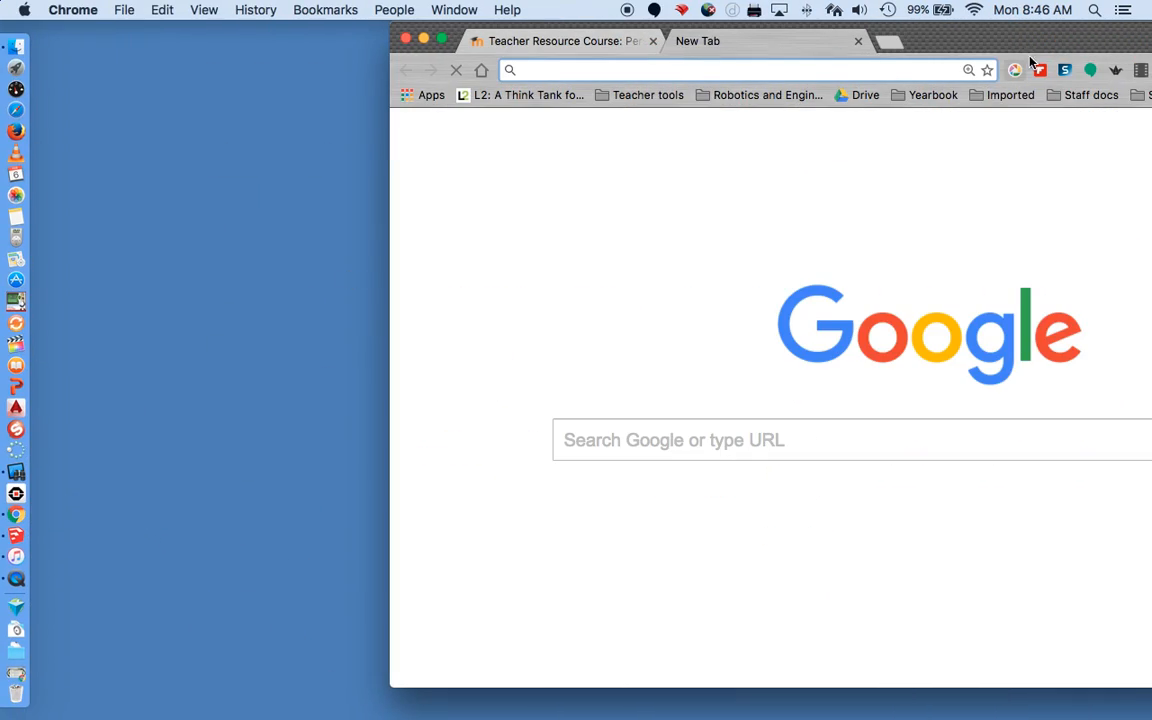
drag(1033, 41, 710, 41)
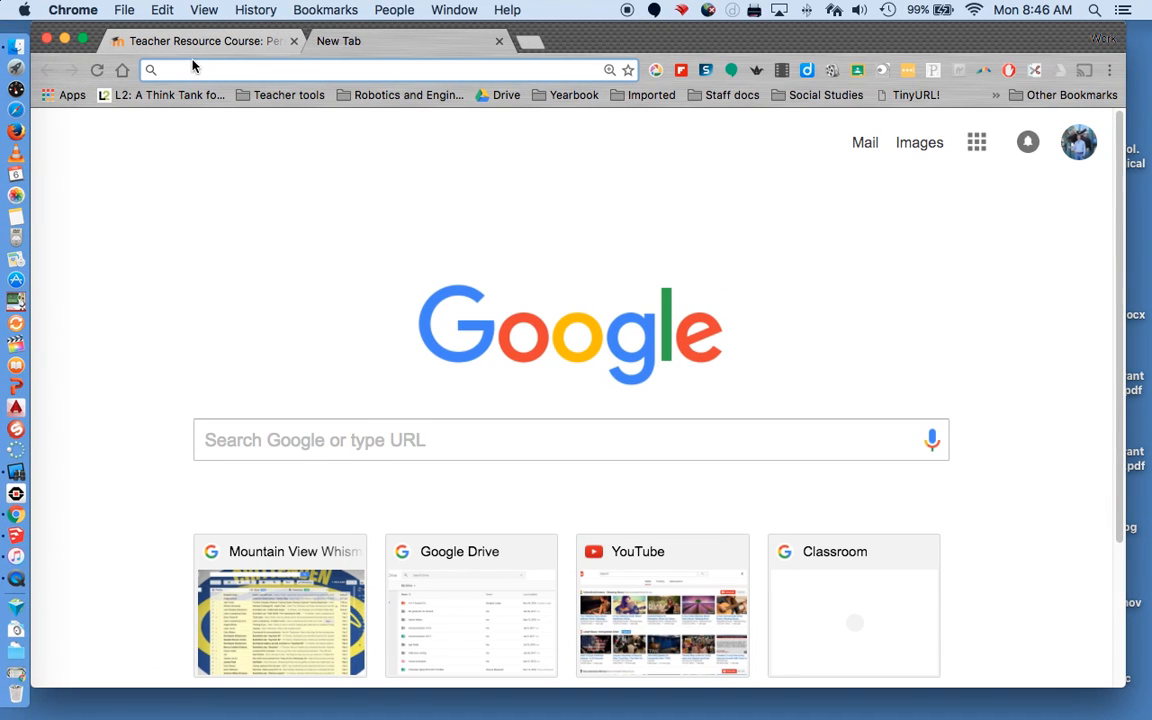
text(Rug)
key(Return)
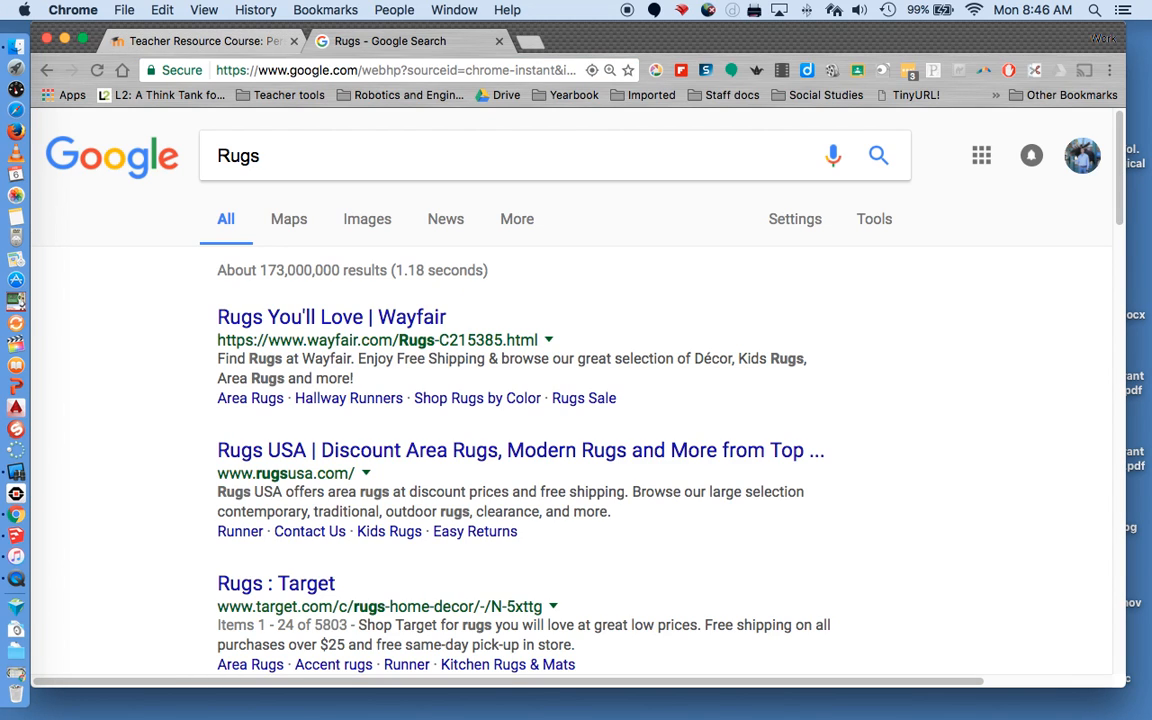
click(376, 223)
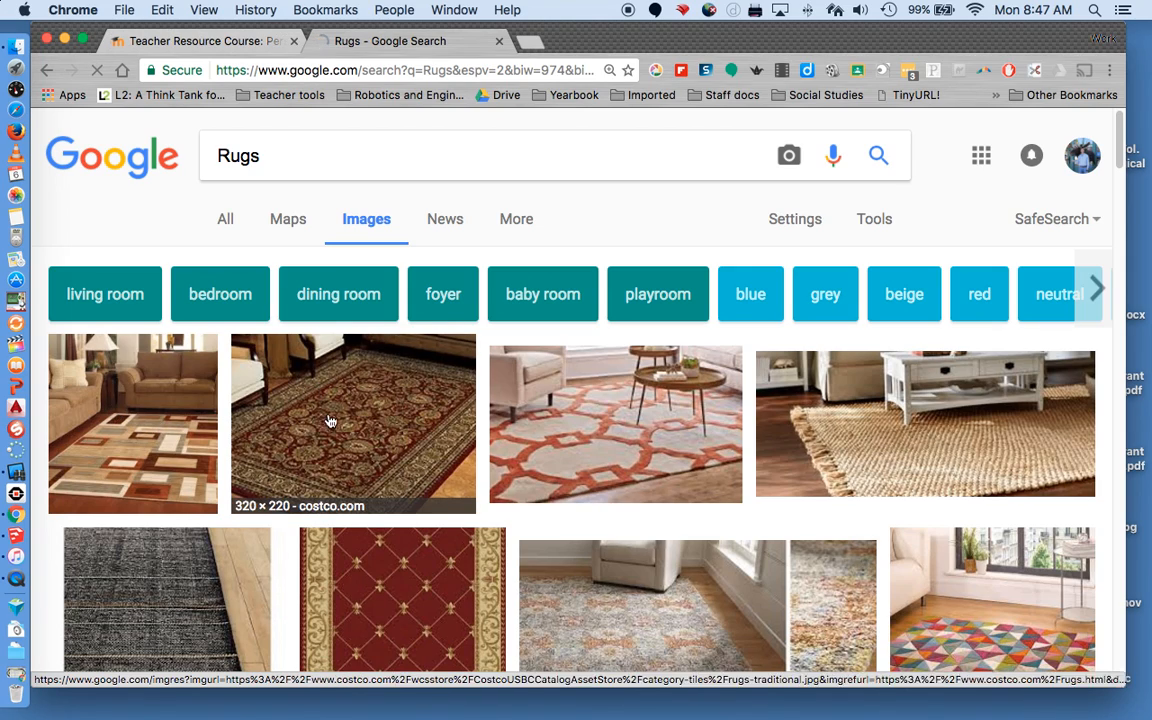
Browse the rug image results both unfiltered and filtered by grey, leaving the grey filter cleared
scroll(350, 460, down, 5)
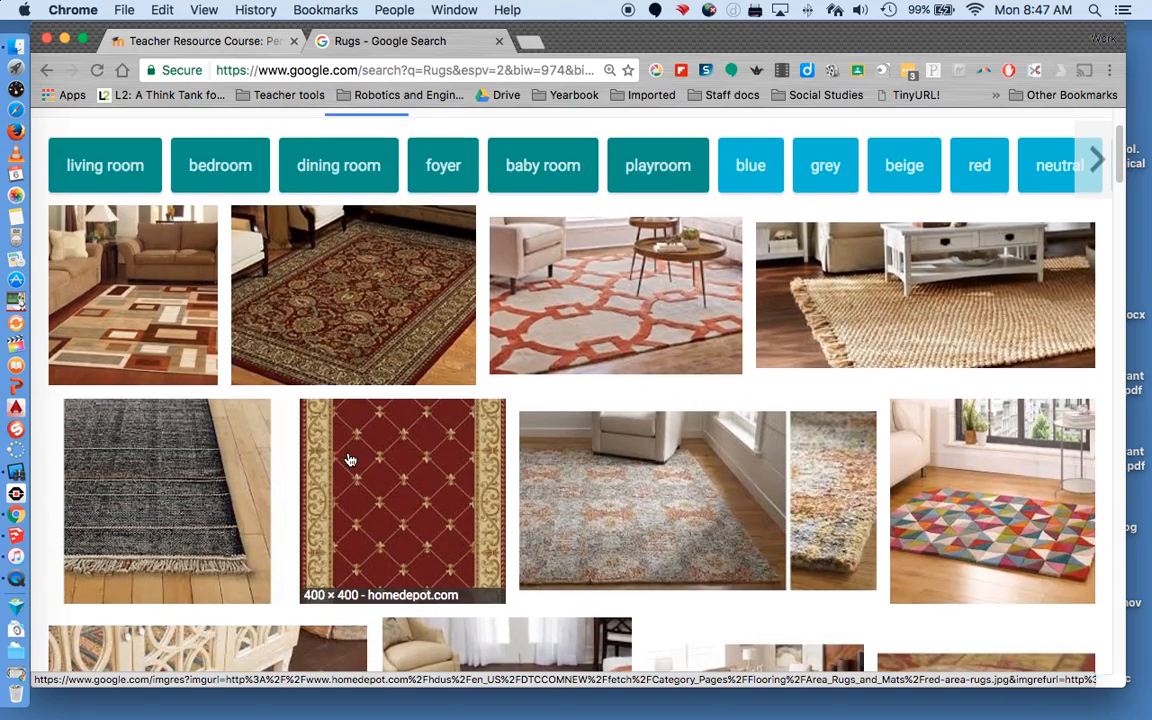
scroll(360, 404, down, 6)
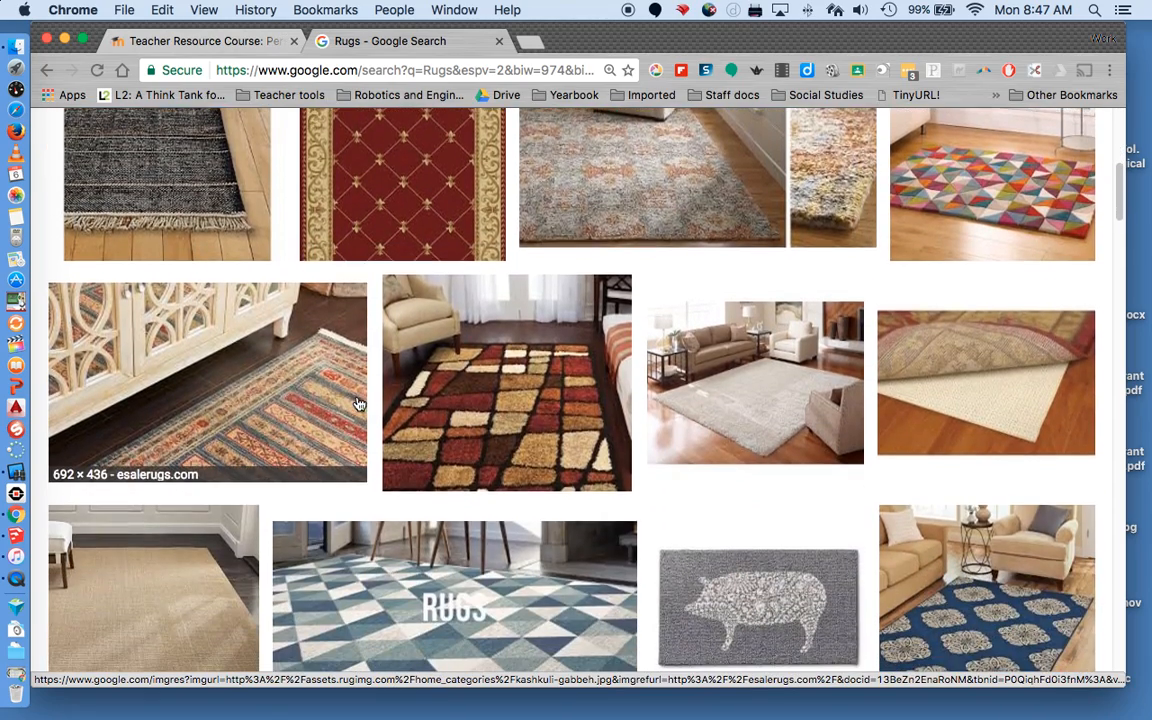
scroll(360, 404, up, 10)
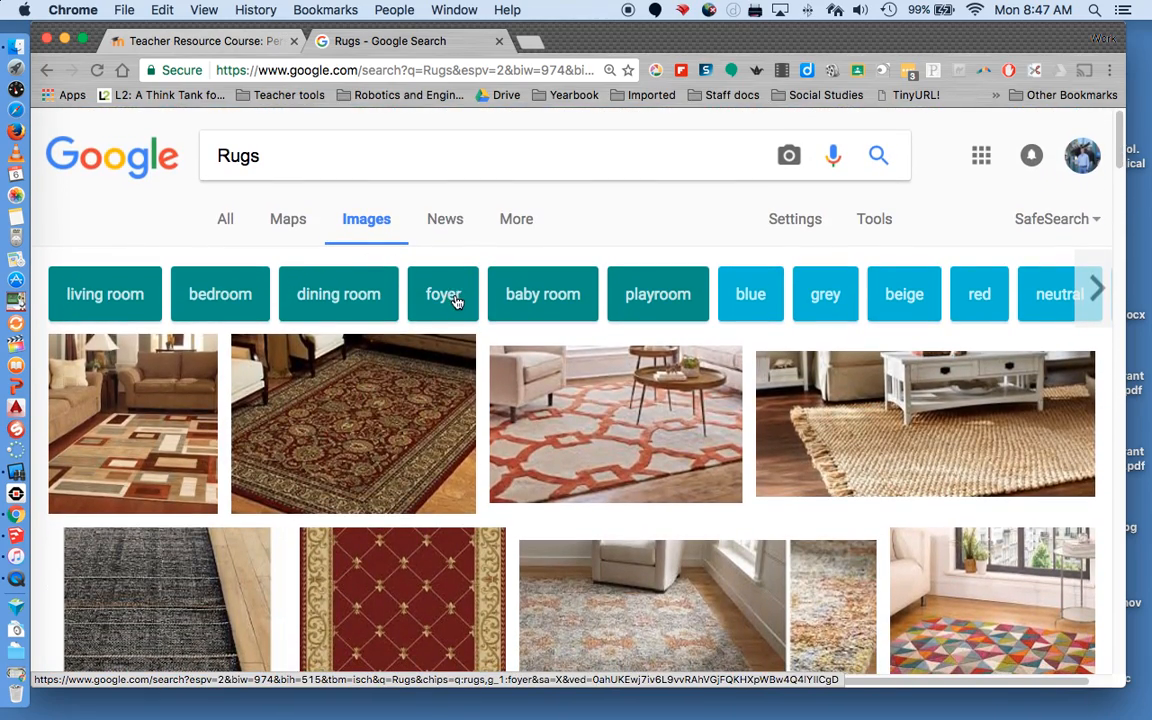
click(826, 300)
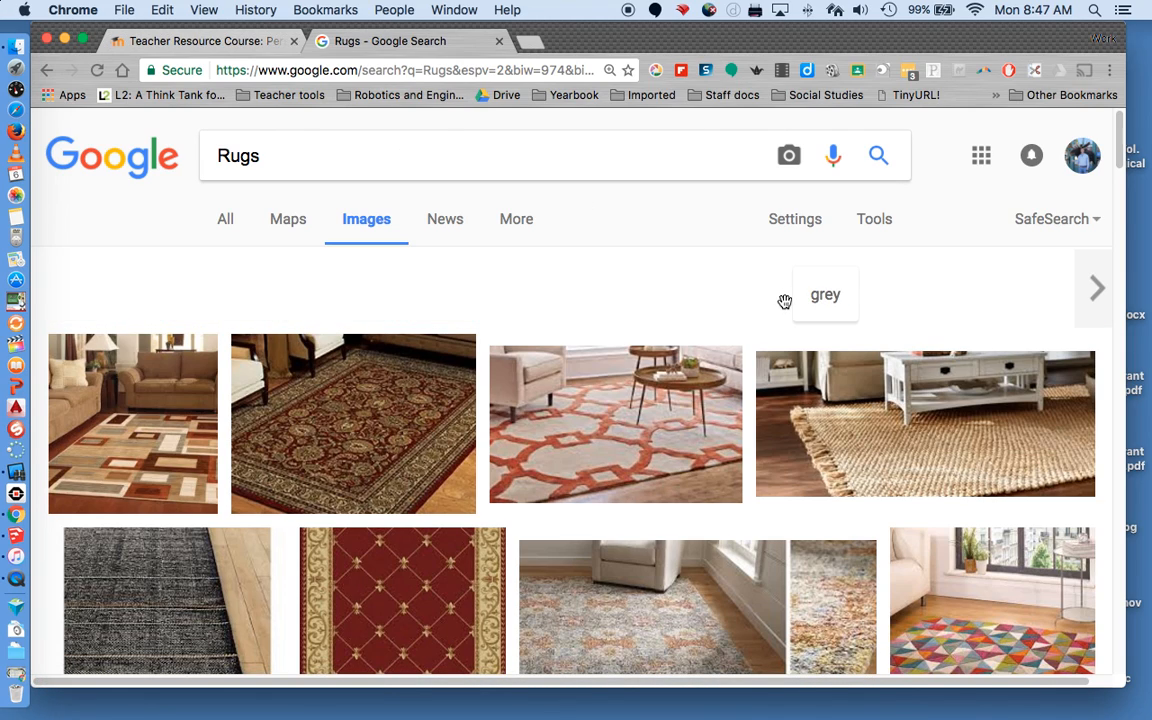
scroll(555, 545, down, 2)
scroll(557, 540, down, 5)
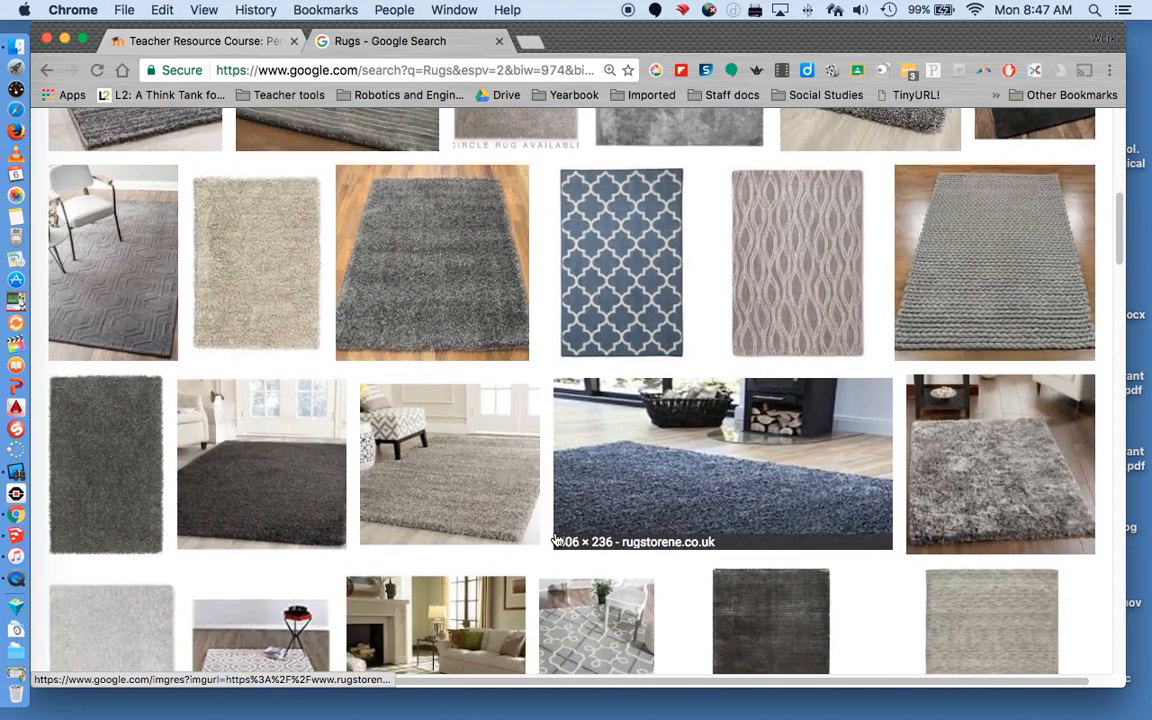
scroll(557, 540, down, 5)
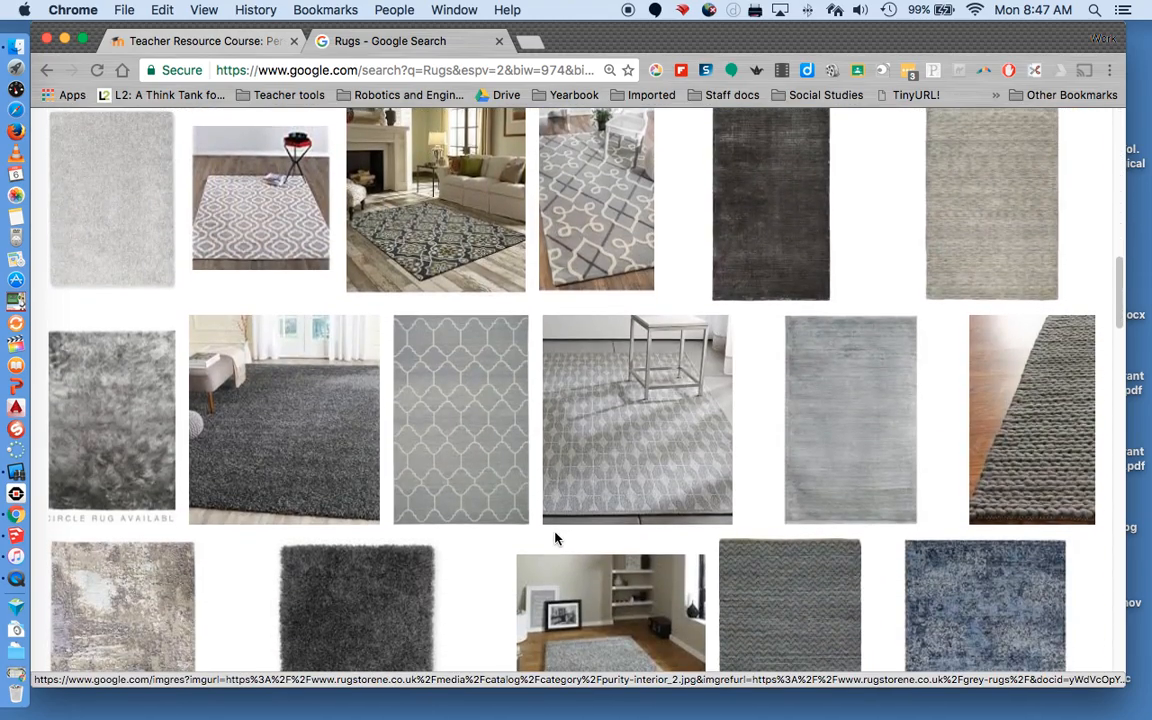
scroll(557, 540, up, 11)
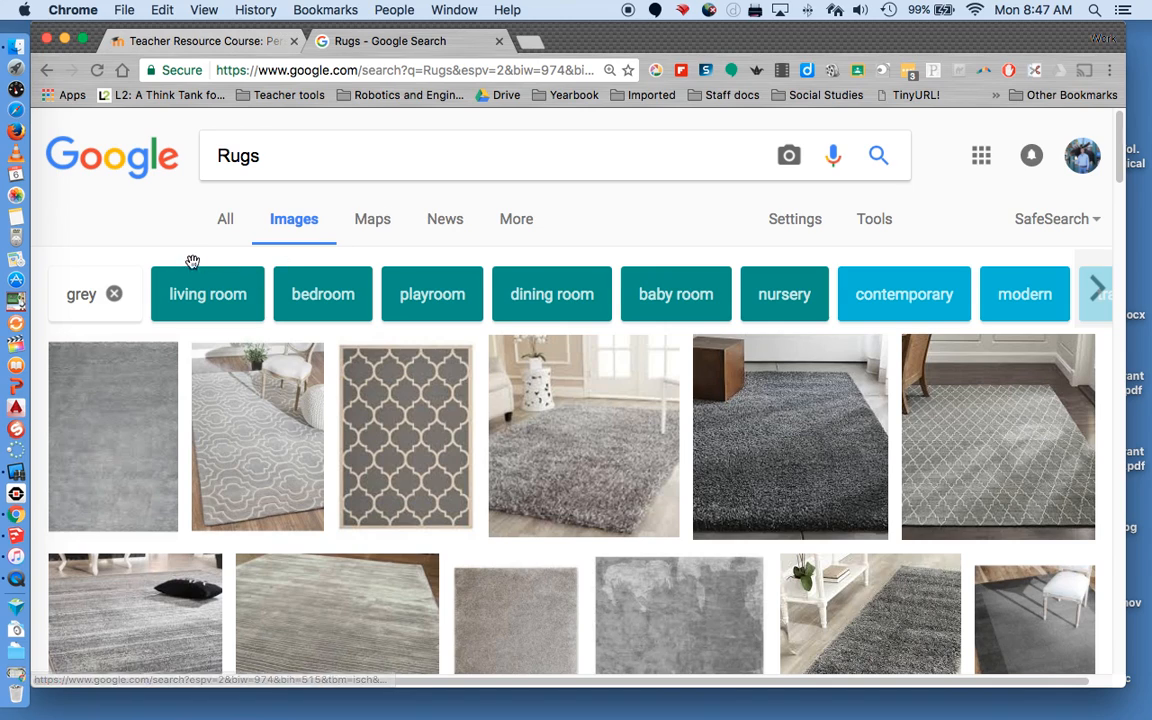
click(114, 294)
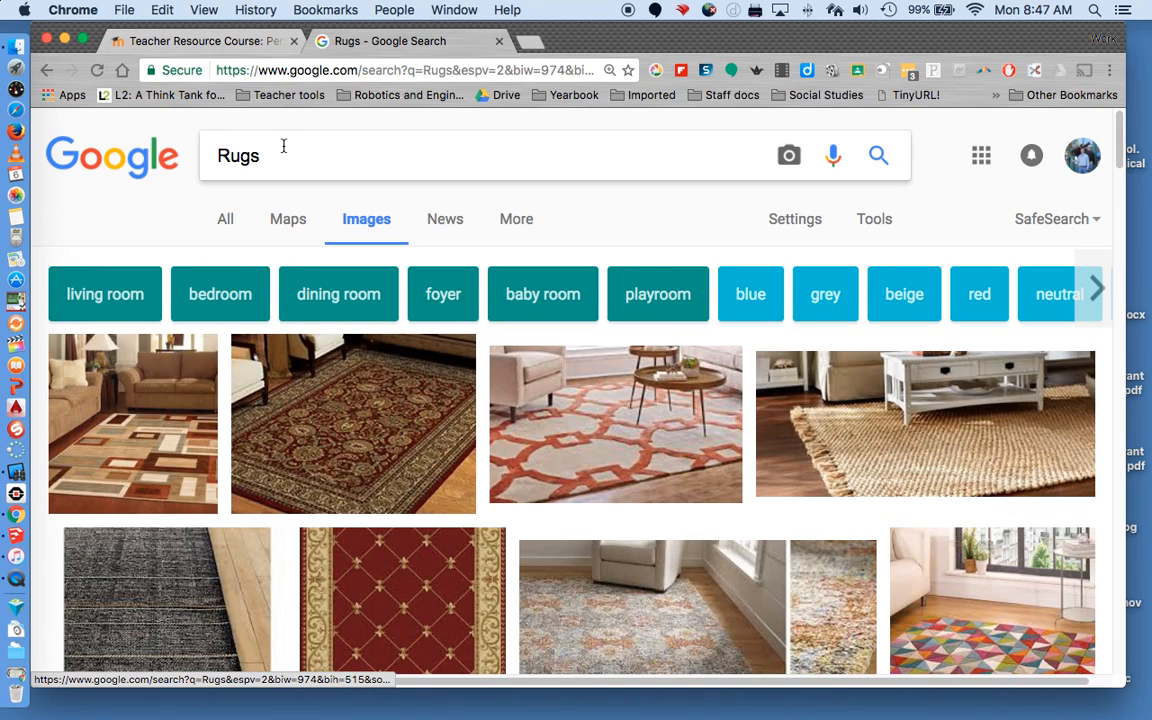
Refine the image search to "White Rugs"
click(1096, 291)
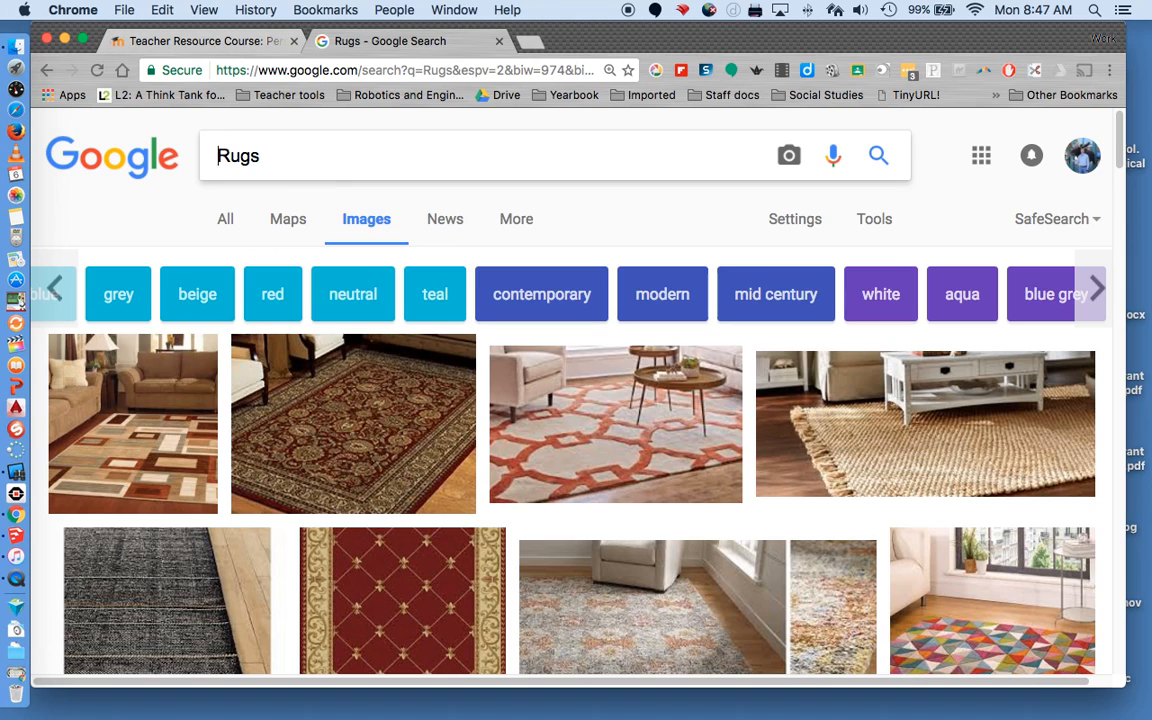
text(White)
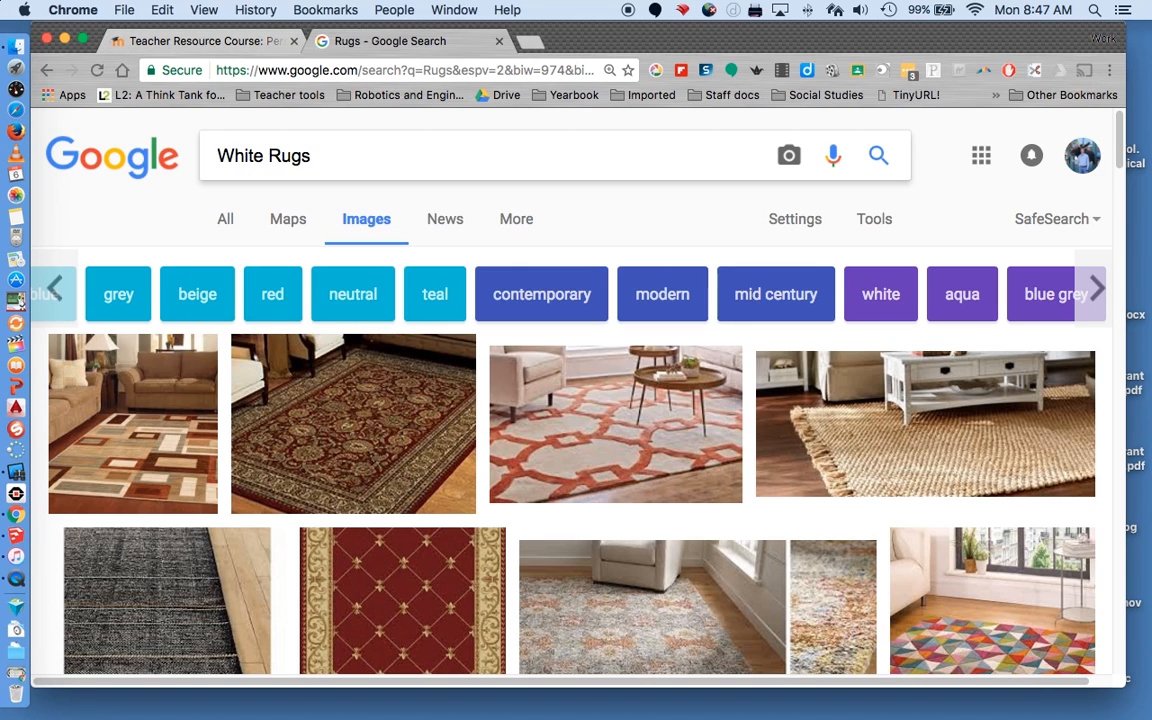
key(Return)
Preview the cream maze-patterned rug, compare its related images, and settle on the white chevron-patterned area rug from Overstock
scroll(400, 548, down, 3)
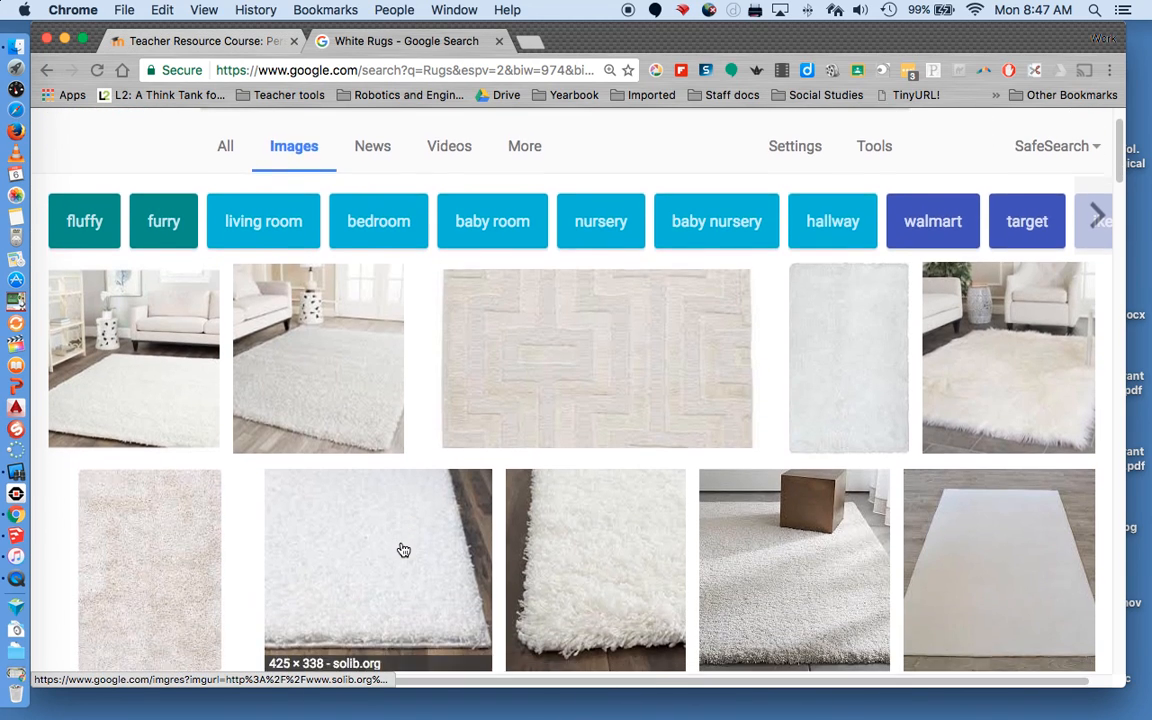
scroll(400, 548, down, 3)
scroll(400, 548, up, 3)
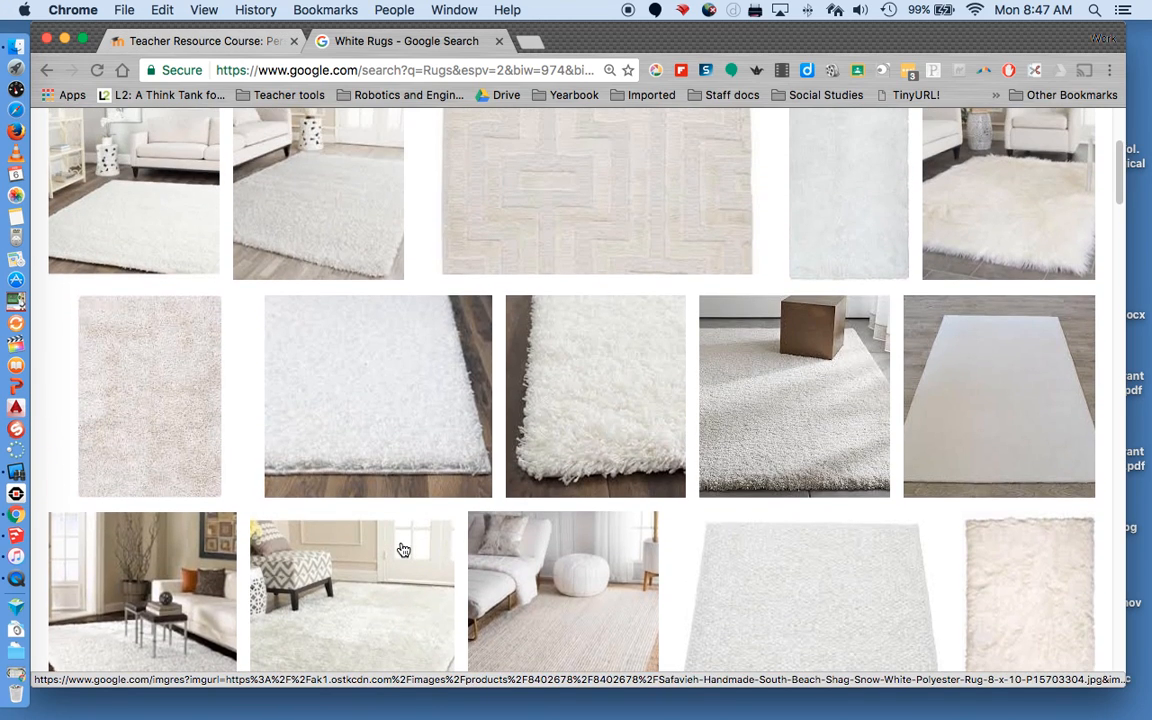
click(602, 239)
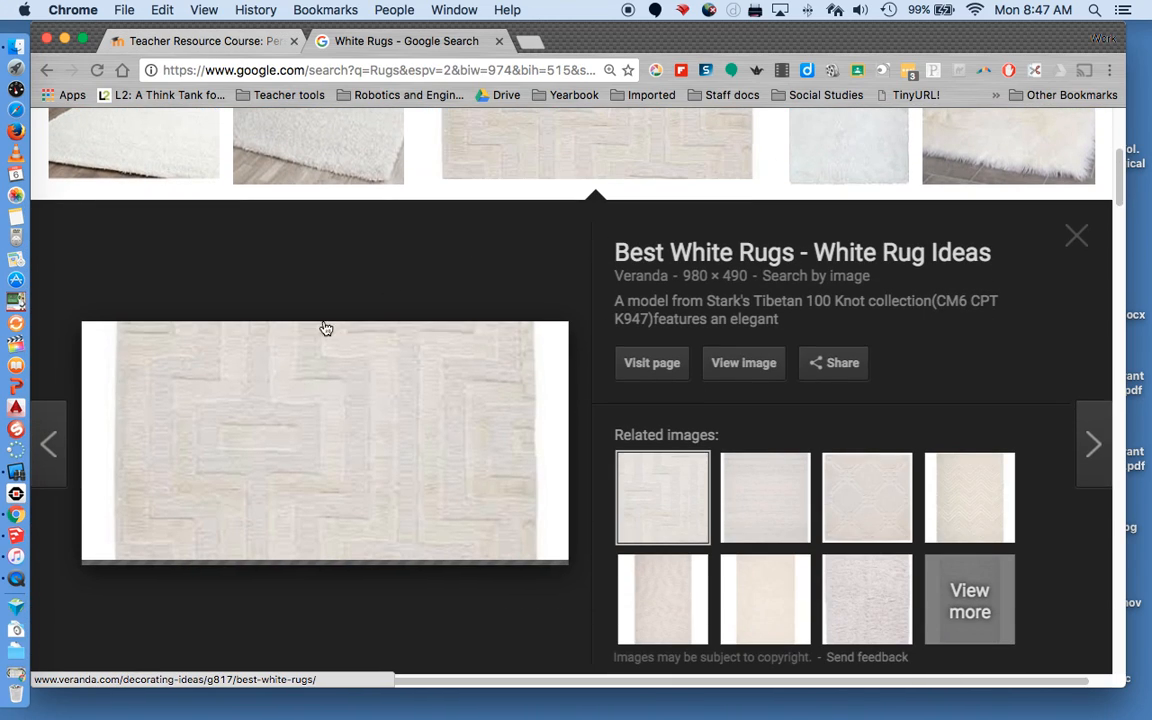
click(779, 484)
click(880, 500)
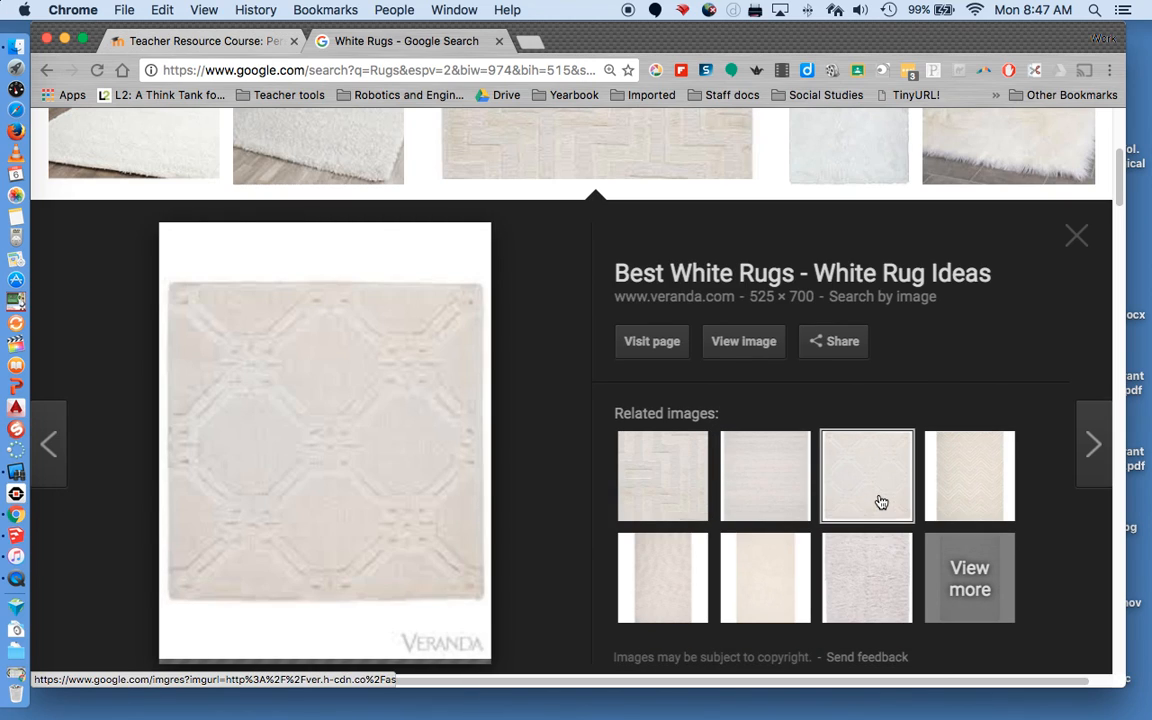
click(964, 504)
click(839, 600)
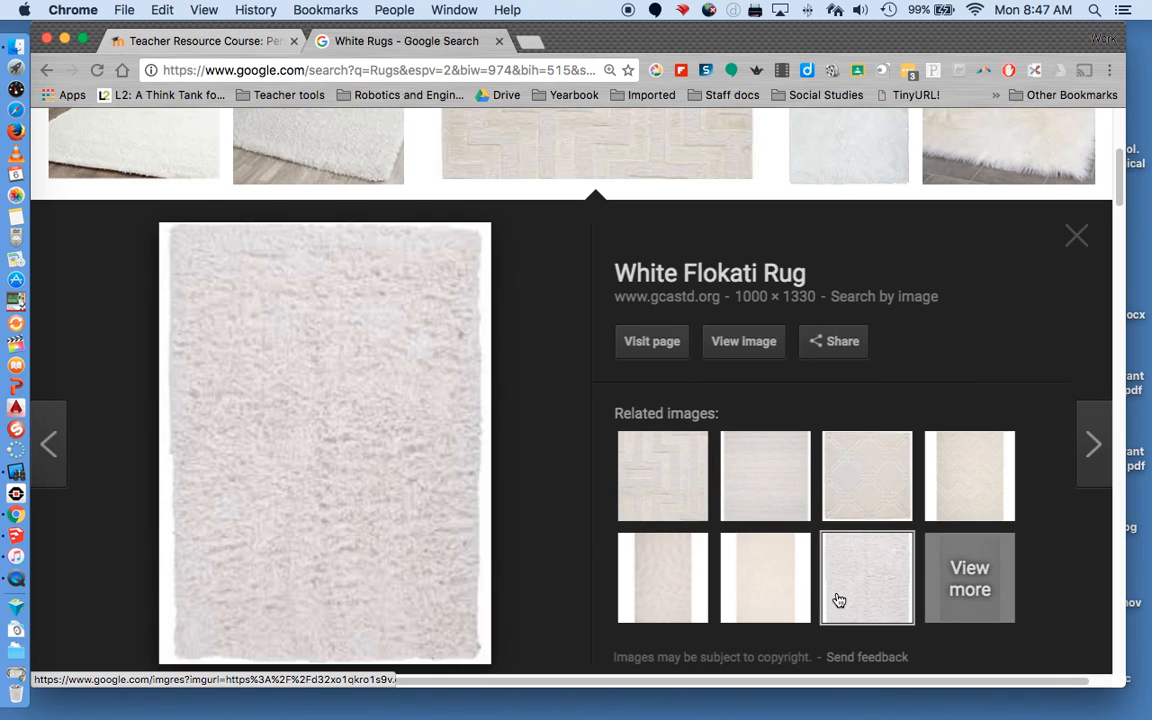
click(738, 589)
click(670, 596)
click(958, 489)
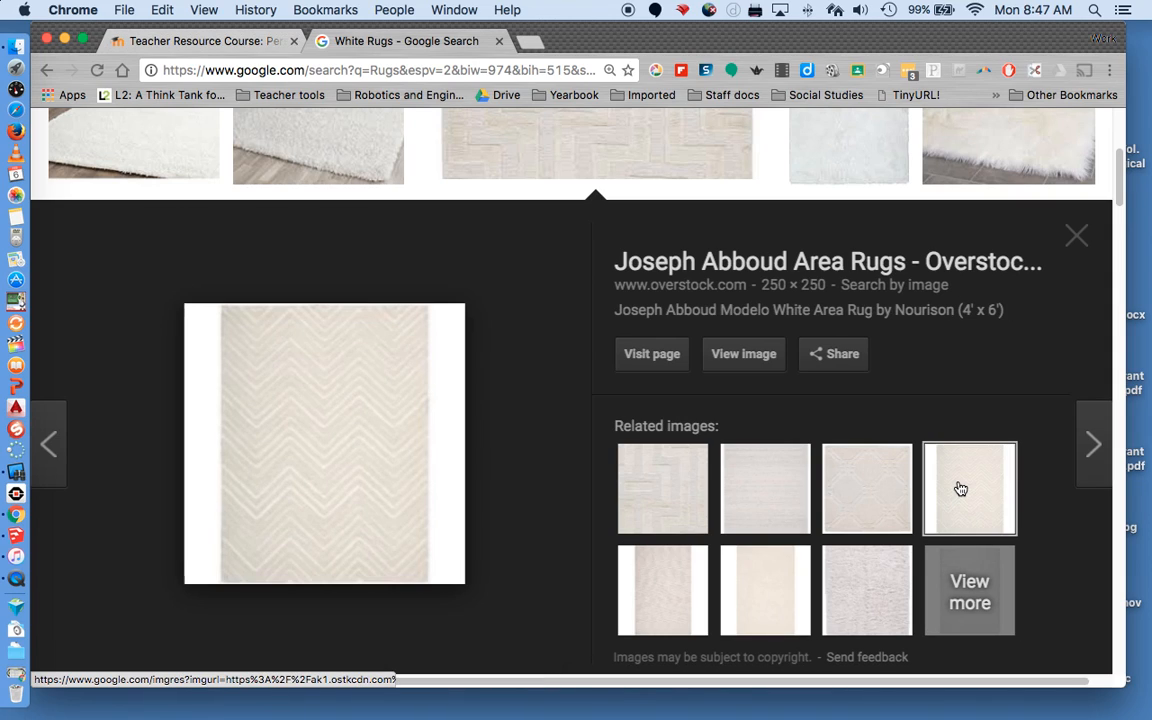
Save the chevron rug image as Rug1.jpg in the ROOM IMAGES folder inside Downloads
right_click(330, 463)
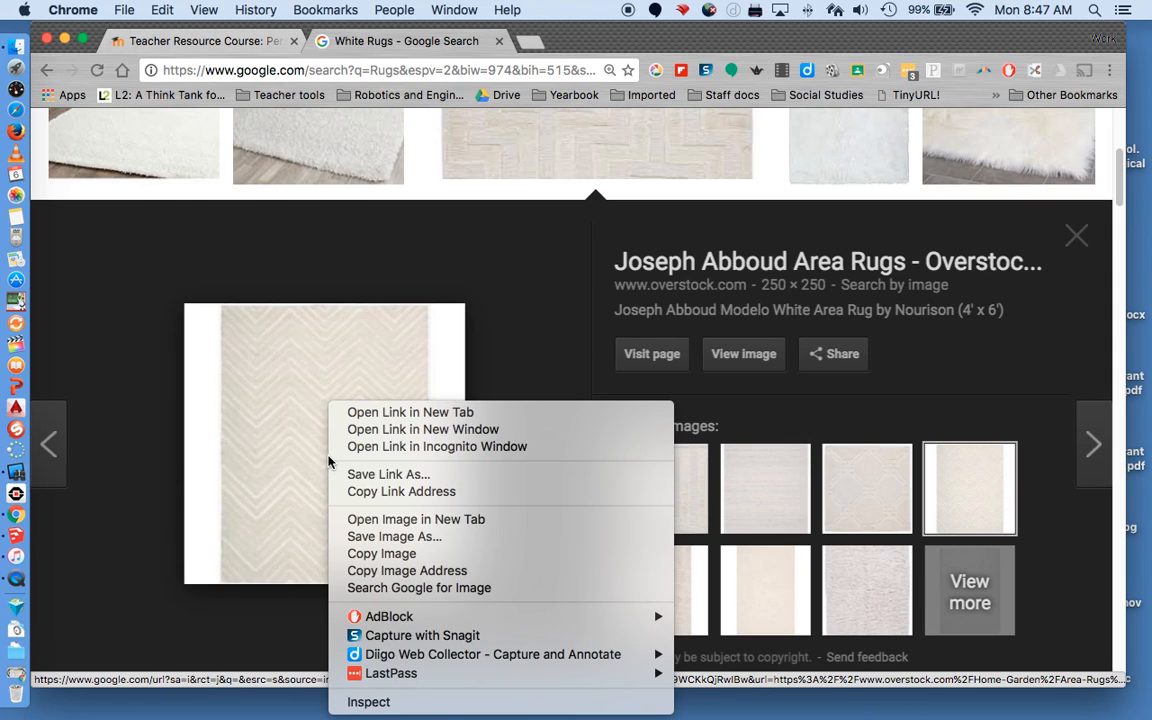
click(390, 537)
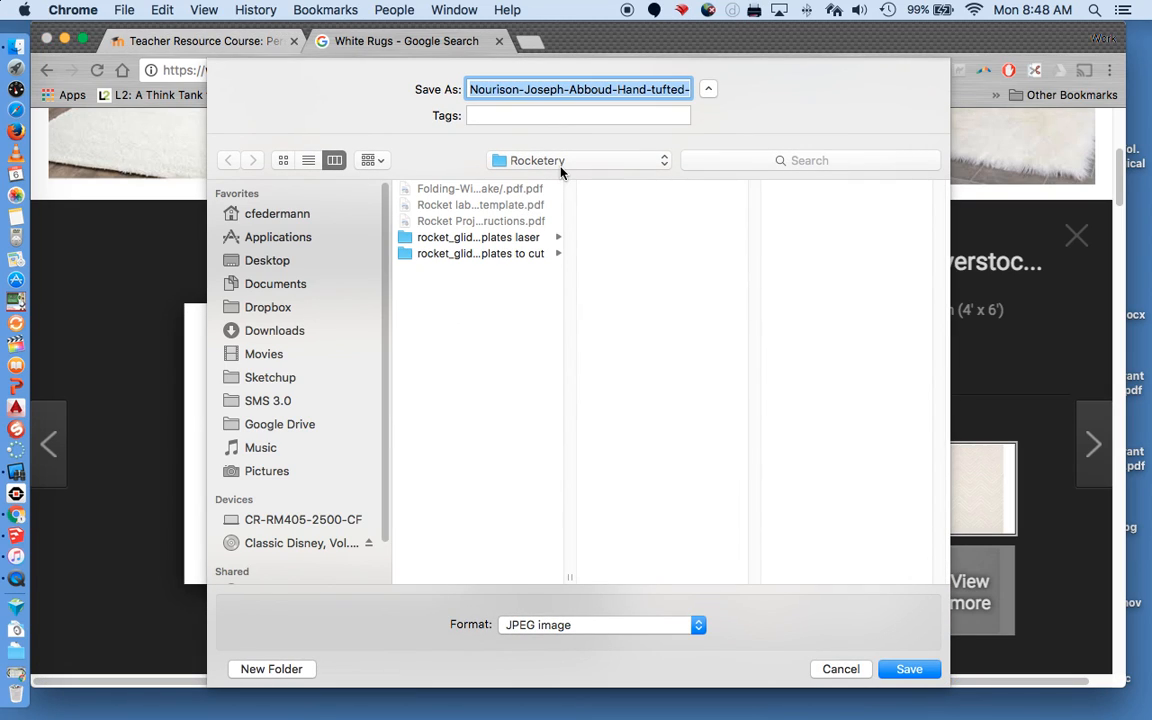
text(Rug1 .jpg)
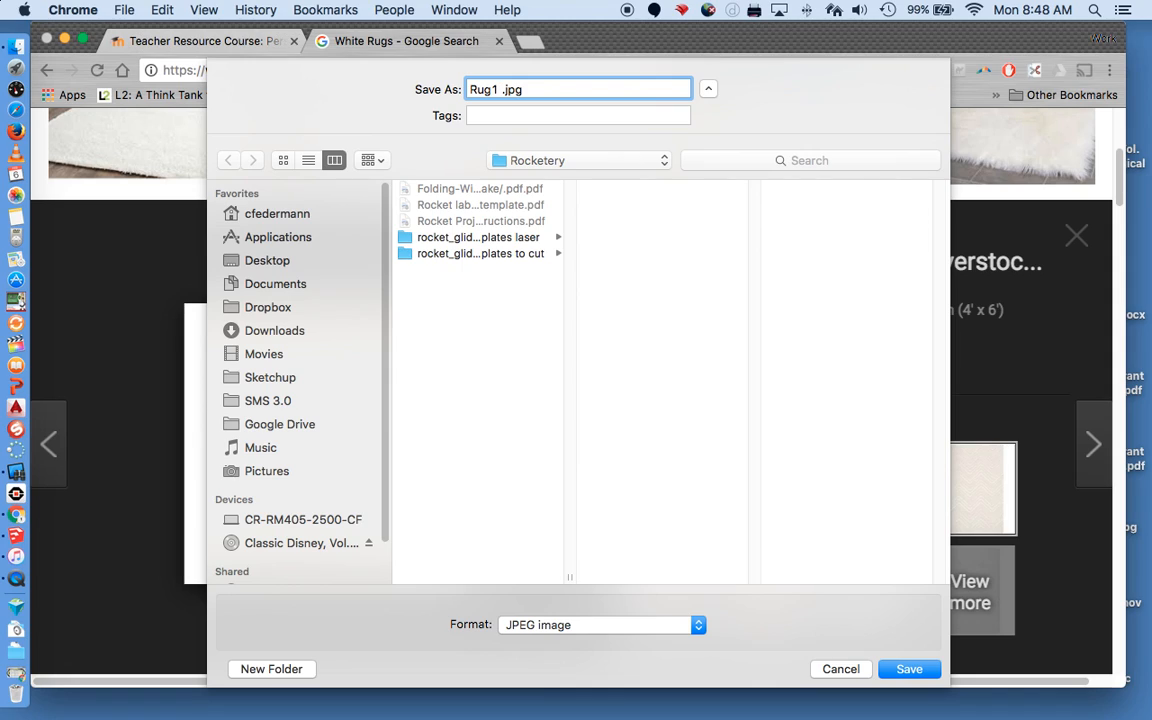
key(BackSpace)
click(575, 161)
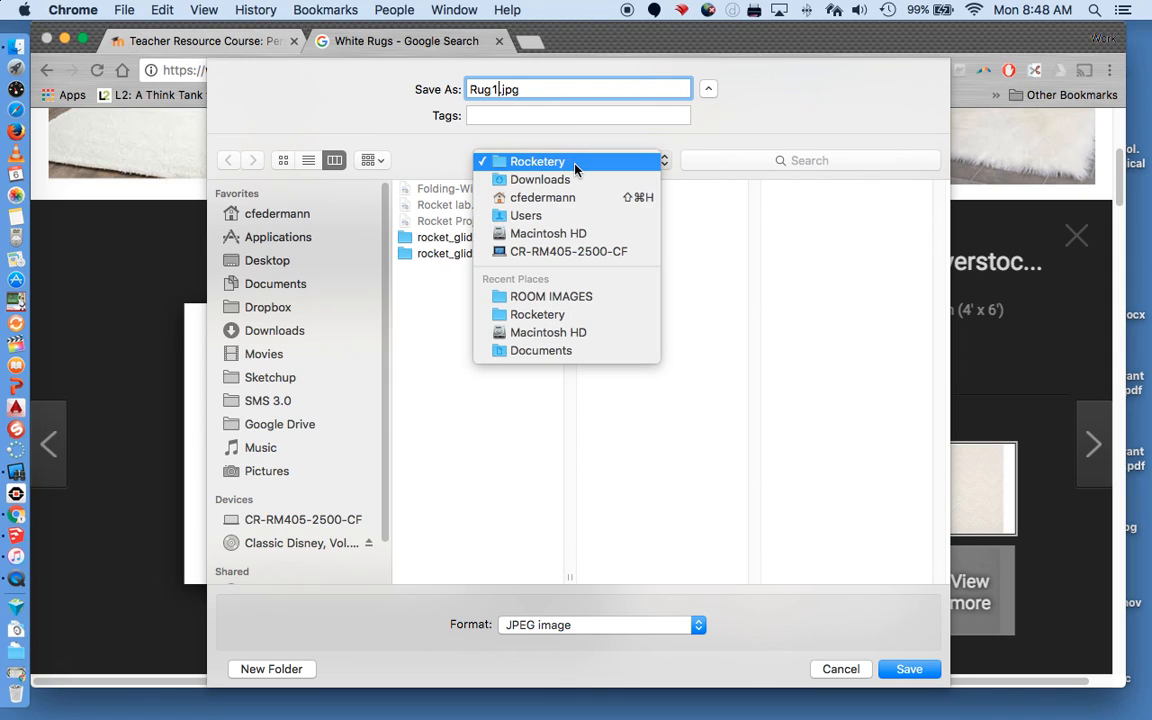
click(573, 180)
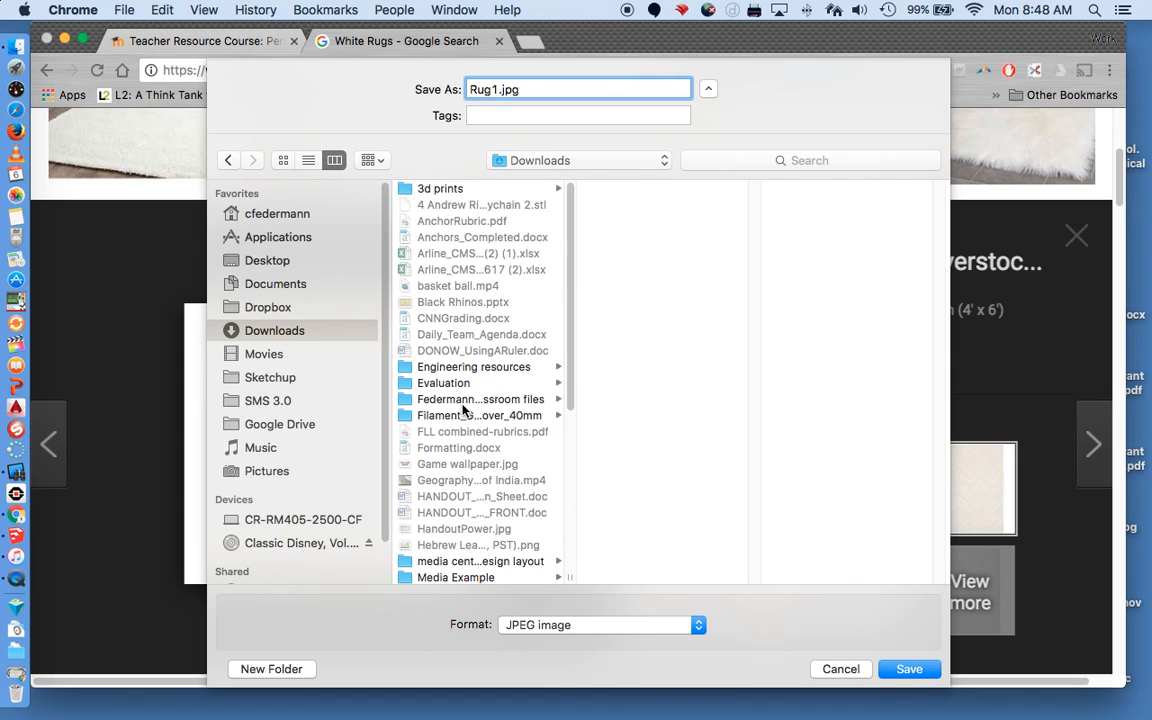
scroll(467, 520, down, 4)
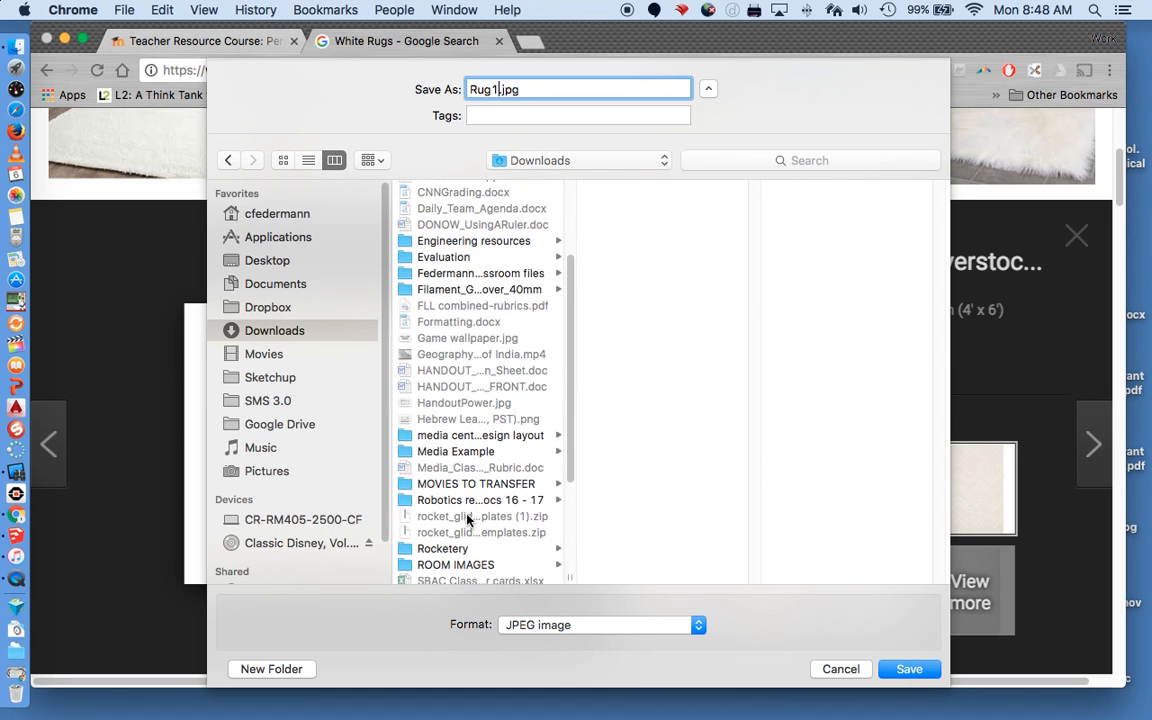
click(455, 565)
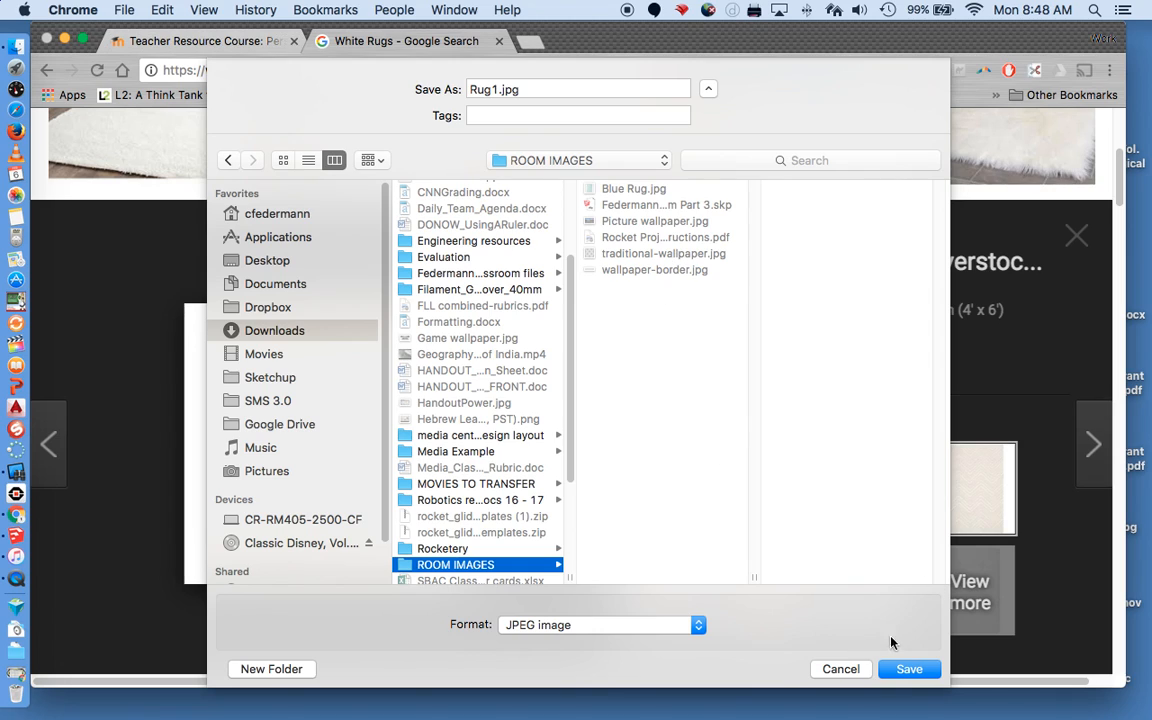
click(907, 669)
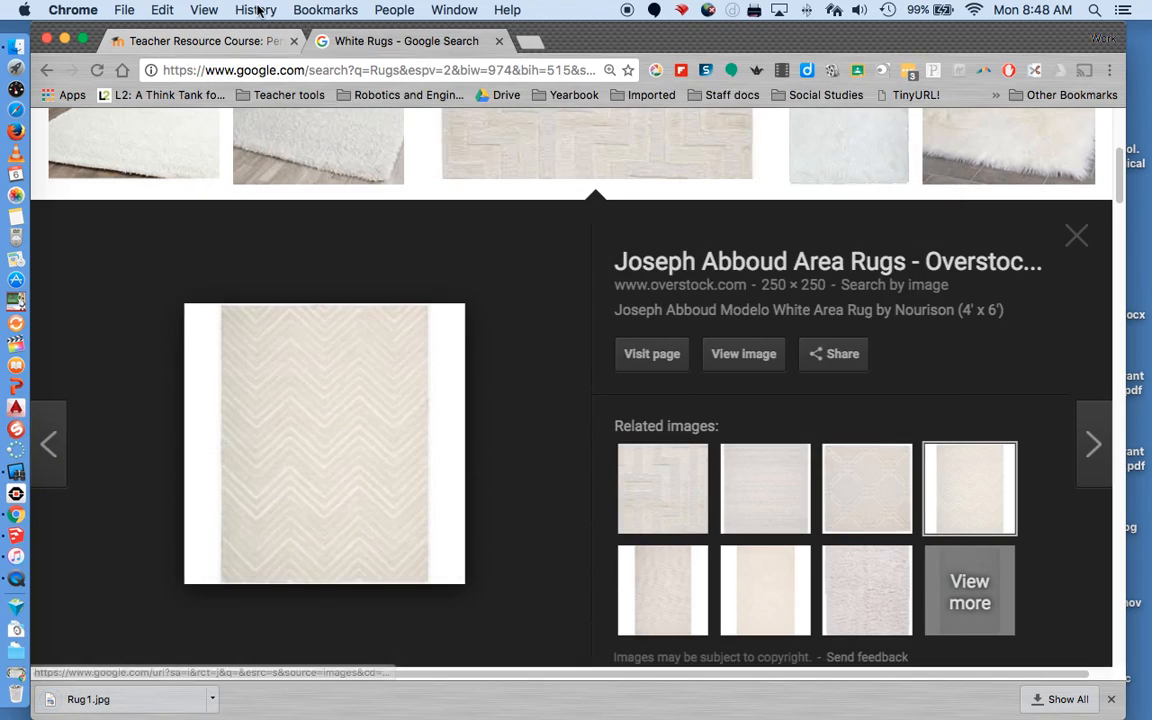
Switch to SketchUp and start an import from the ROOM IMAGES folder with the file set to Use As Image
key(super+Tab)
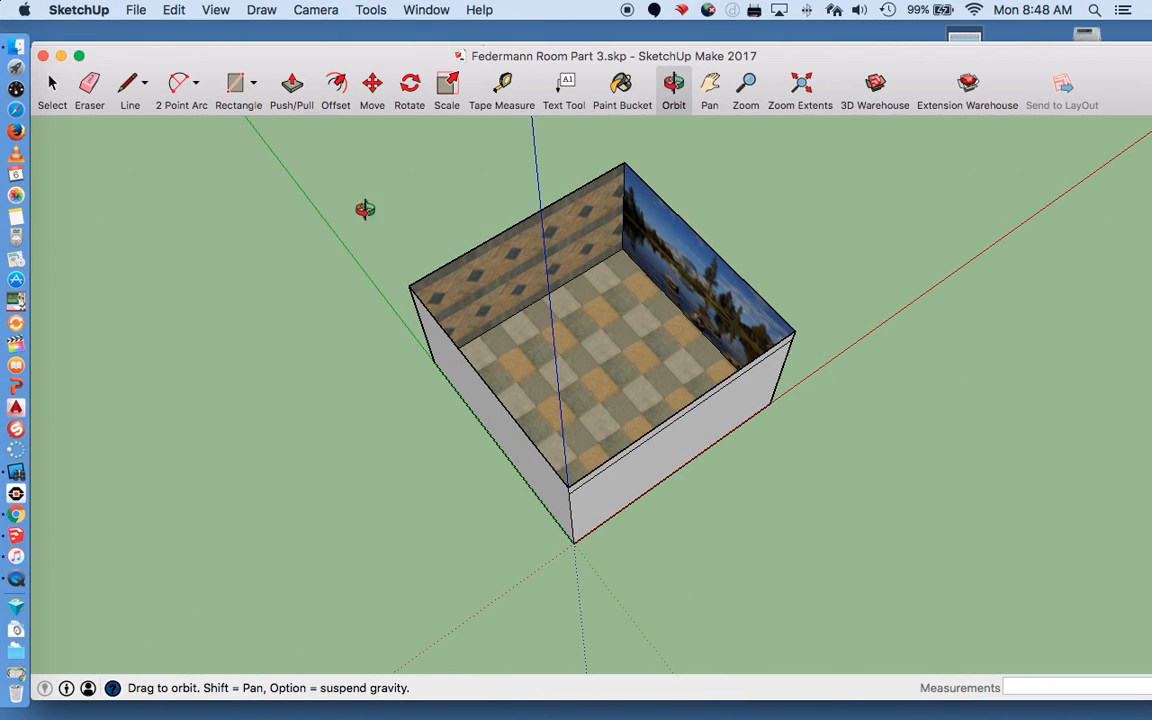
click(134, 9)
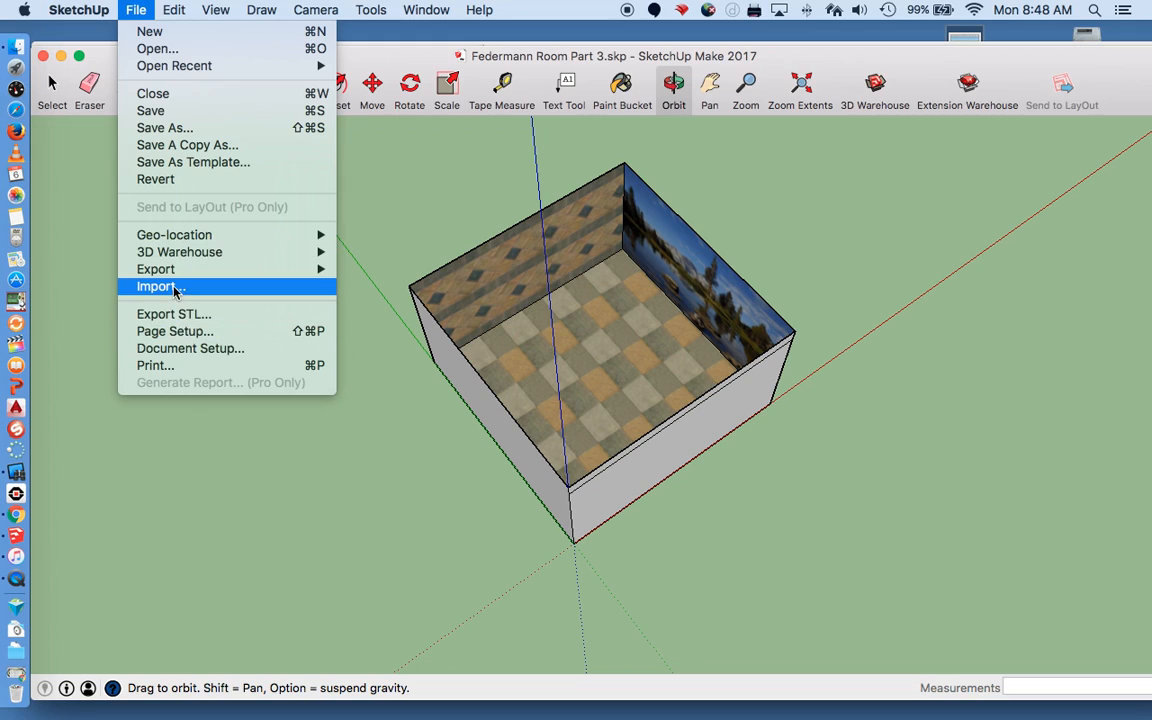
click(243, 287)
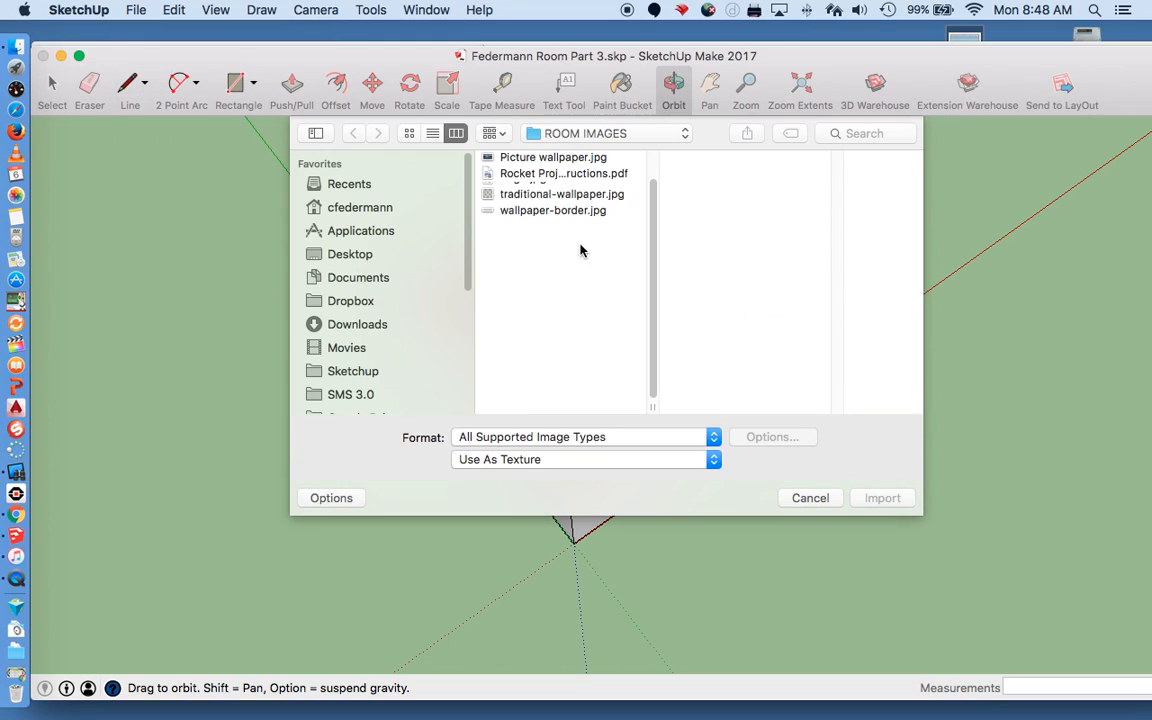
click(522, 462)
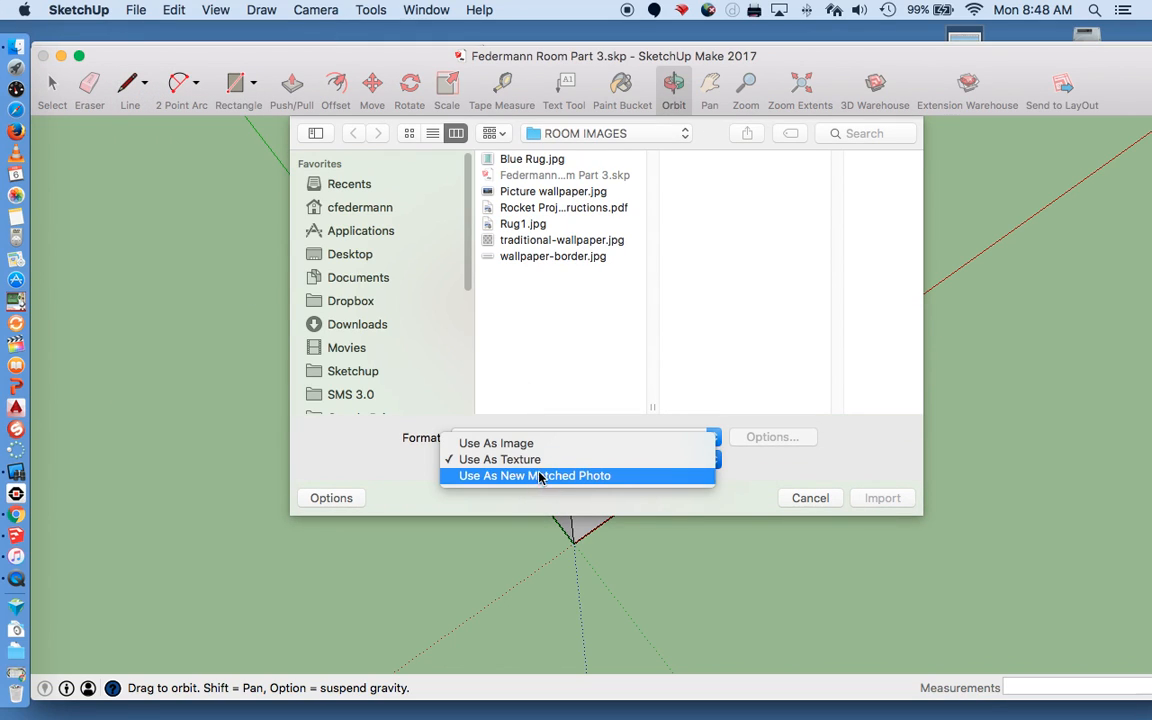
click(547, 444)
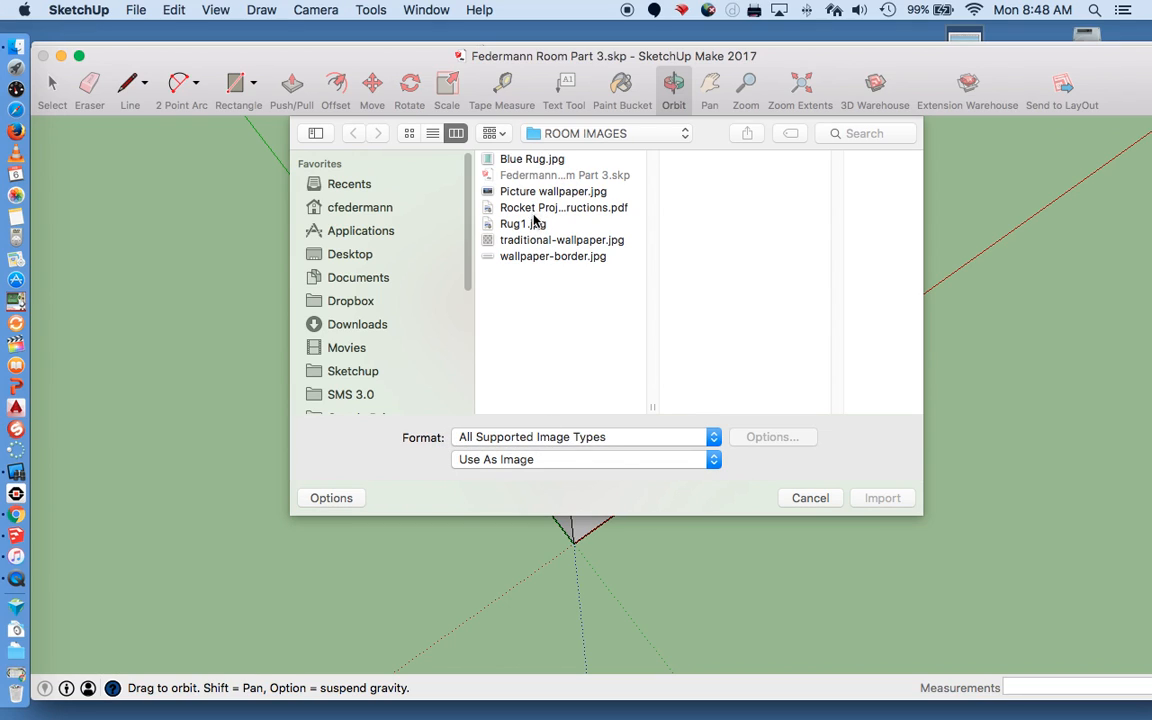
Preview the wallpaper and rug files, then import Blue Rug.jpg and place it flat on the ground outside the room
click(538, 258)
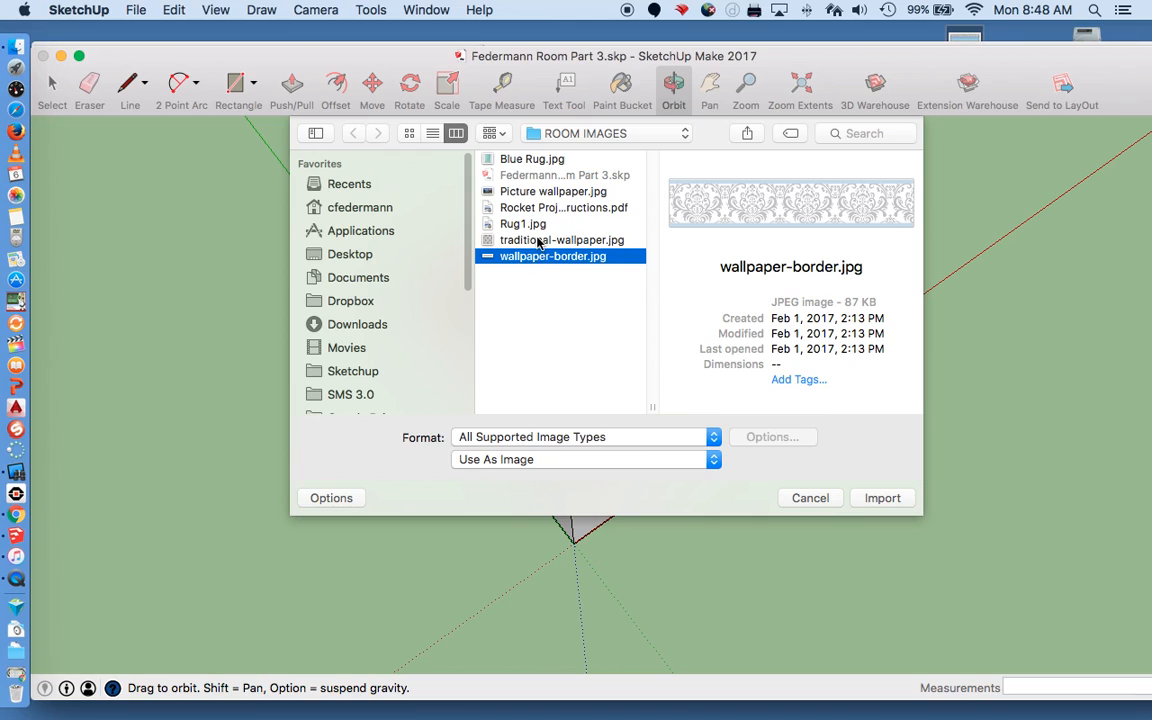
click(538, 241)
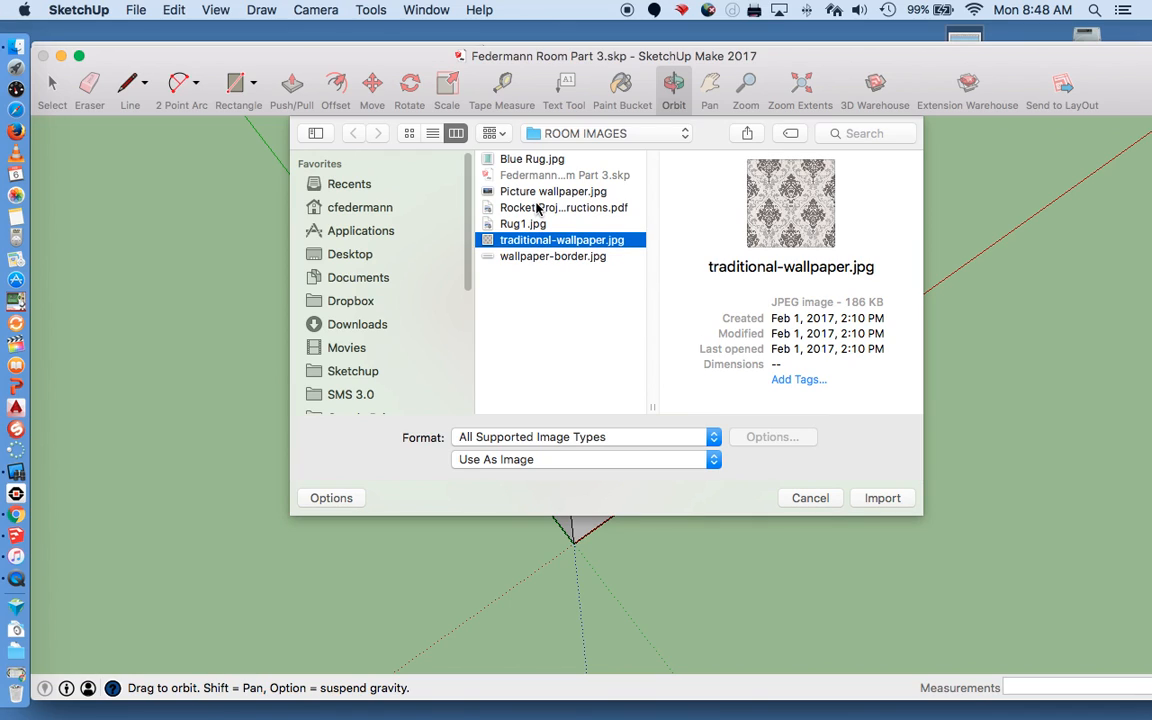
key(Up)
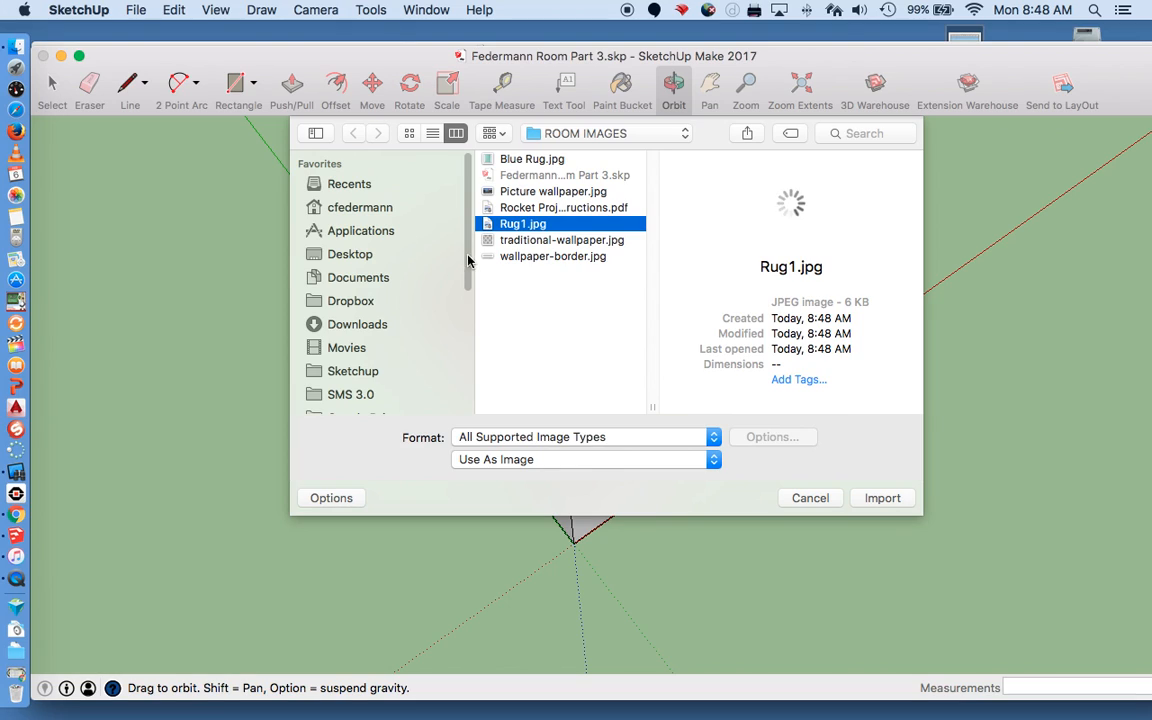
click(540, 158)
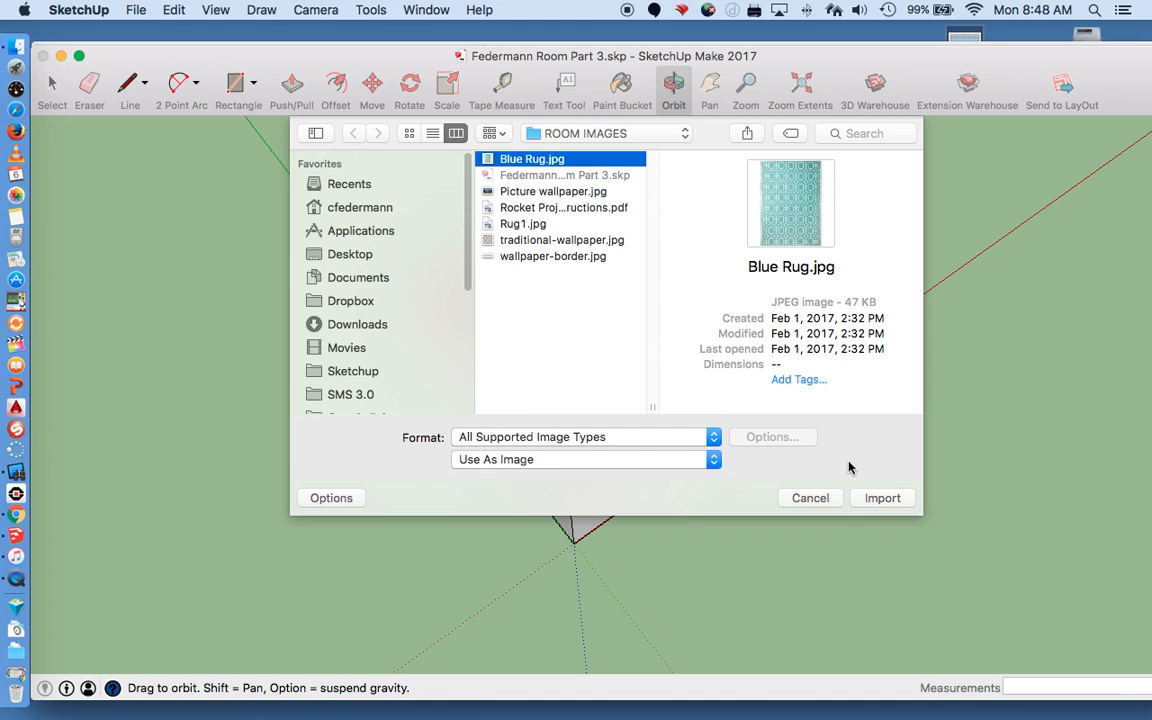
click(862, 497)
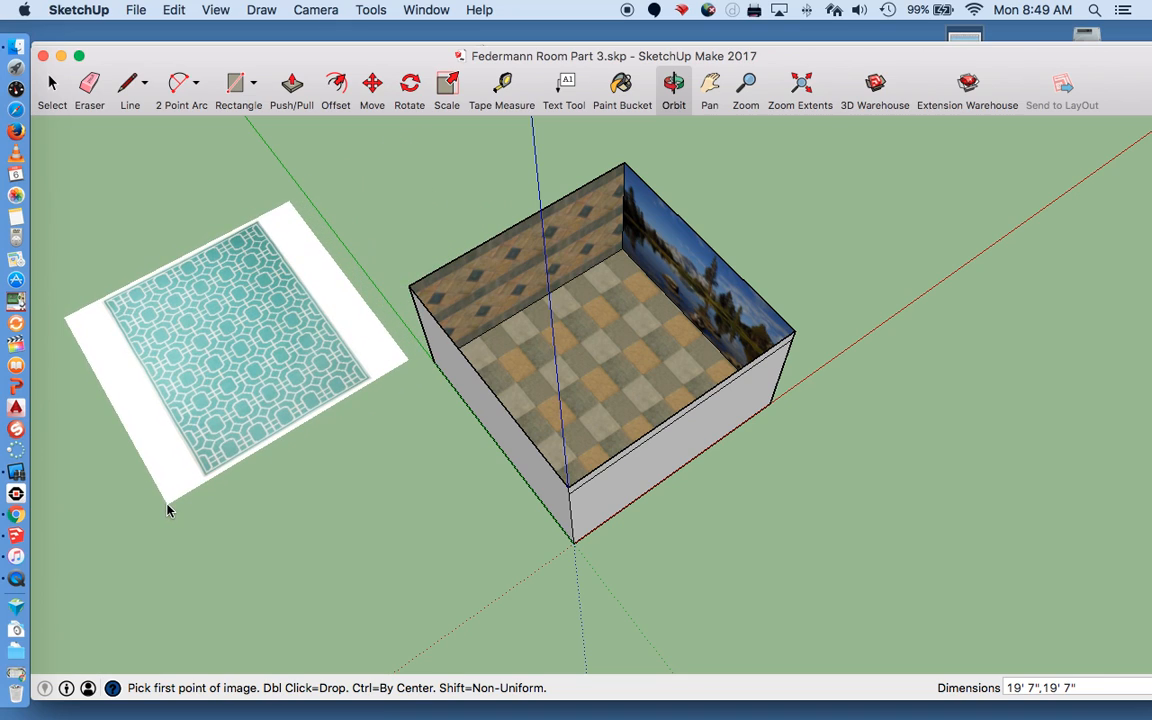
click(169, 500)
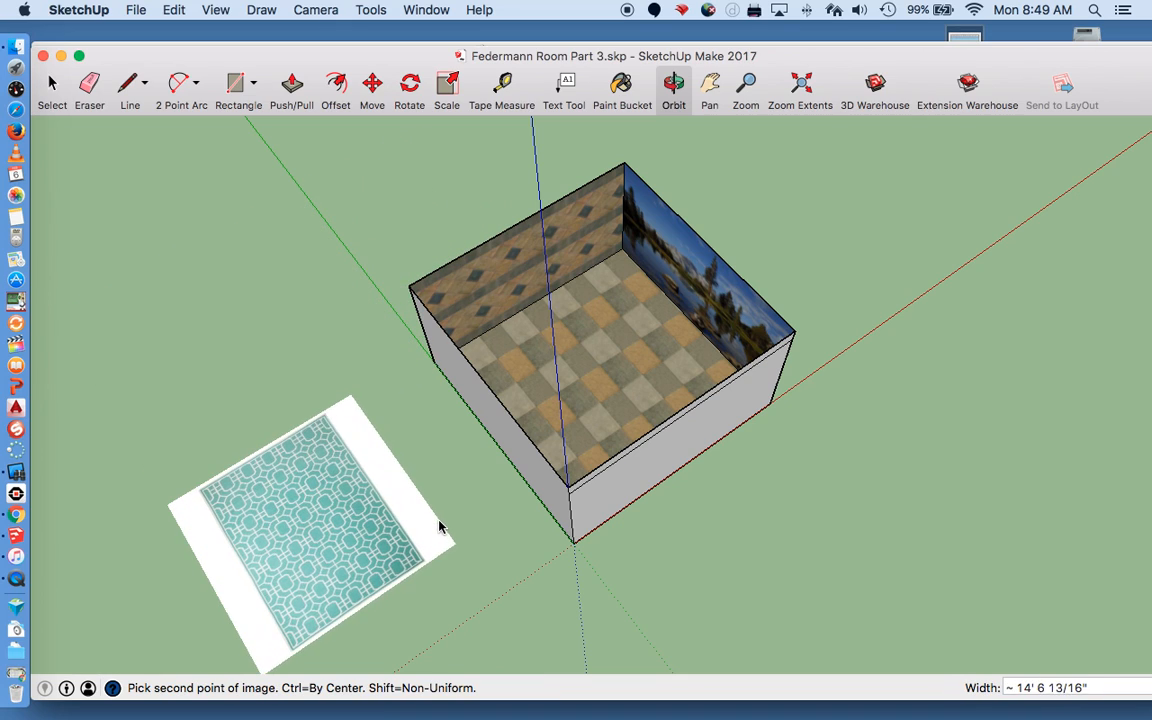
click(328, 530)
Explode the imported blue rug image so it becomes an editable textured face
key(q)
scroll(243, 562, up, 5)
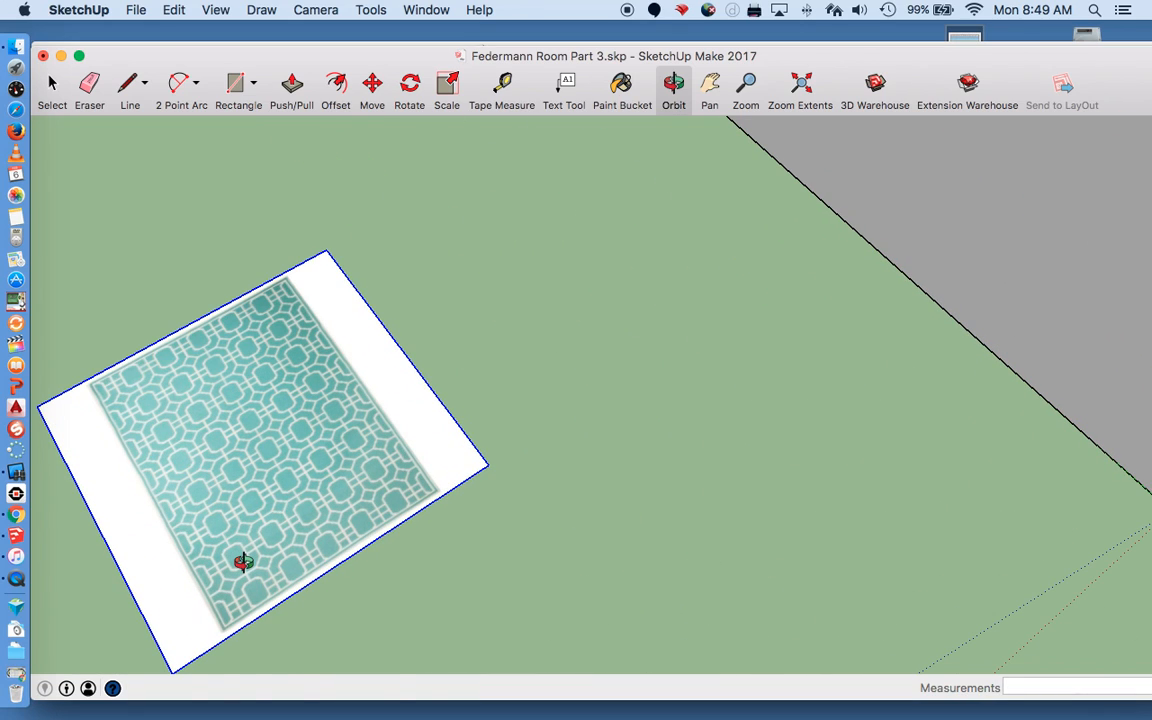
middle_drag(334, 581, 267, 519)
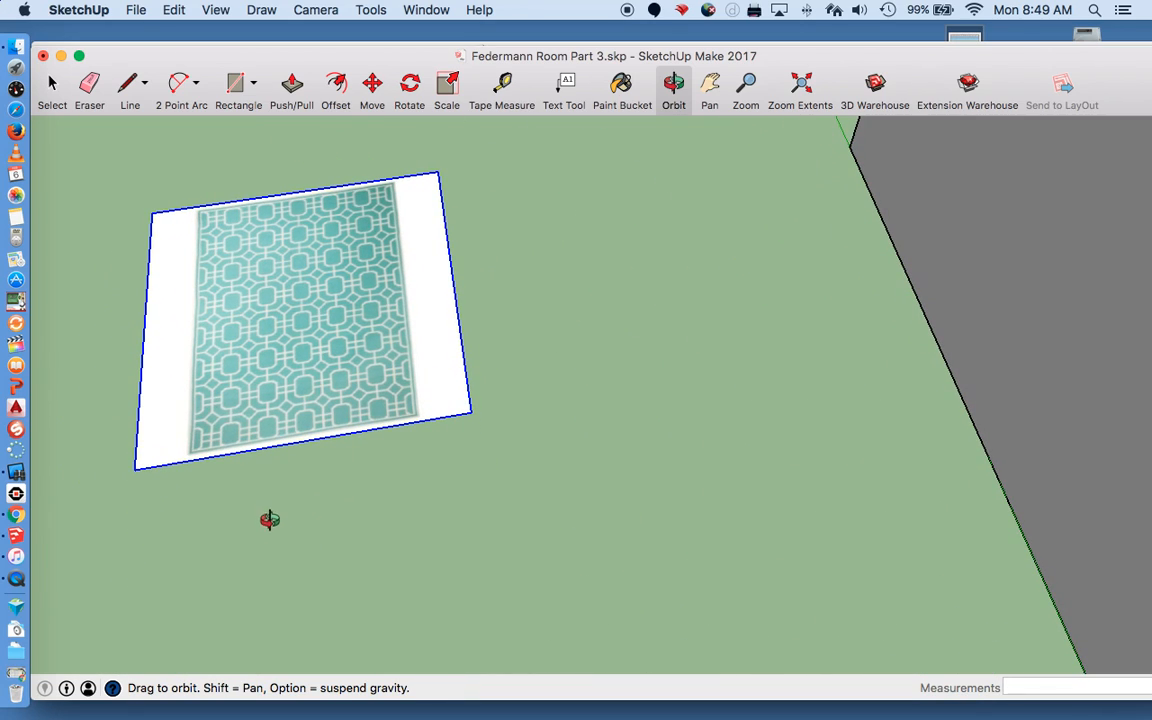
right_click(284, 409)
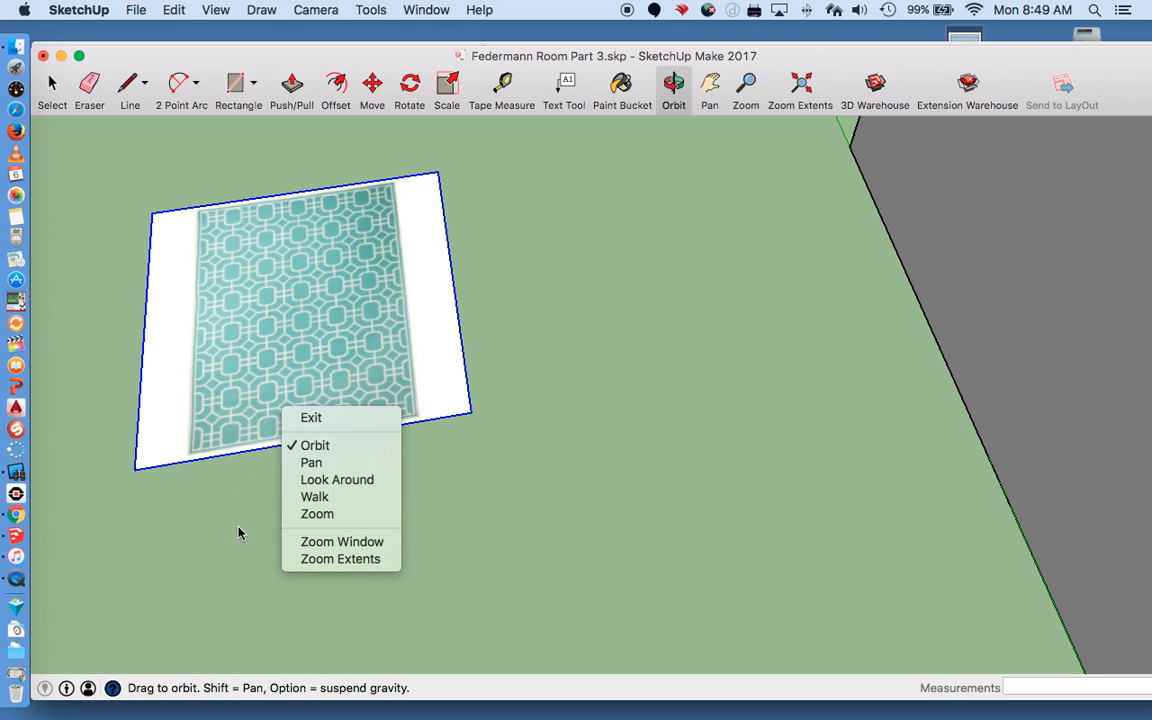
key(Escape)
key(space)
right_click(271, 392)
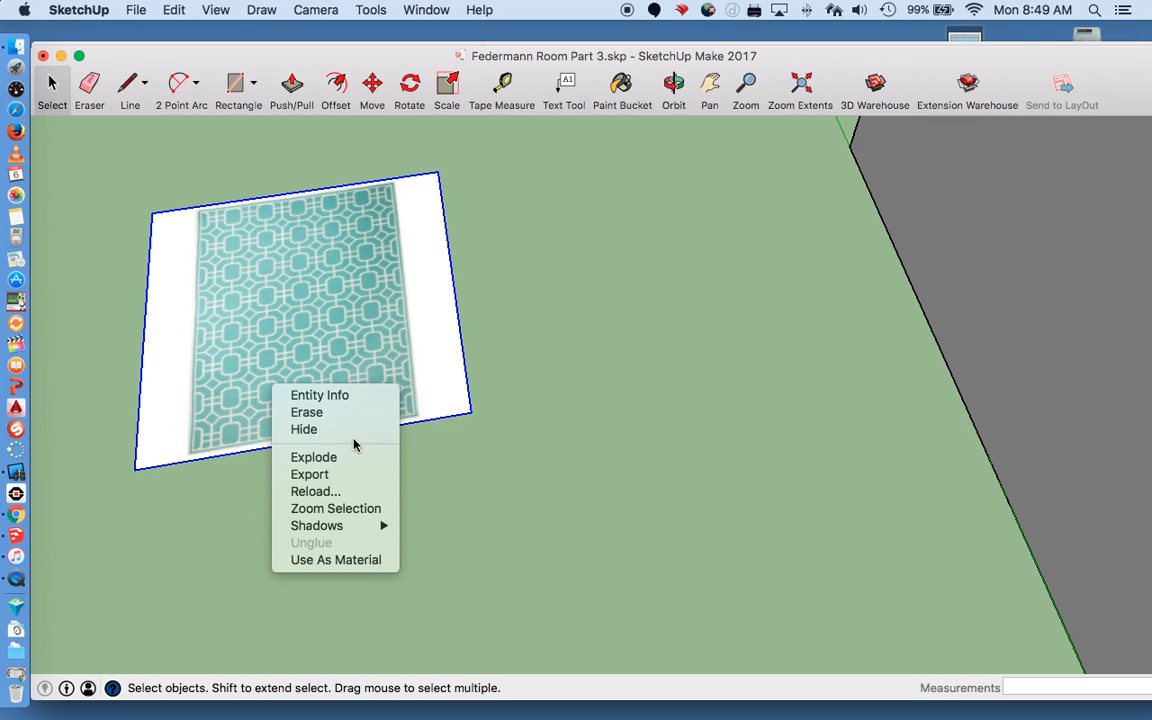
click(219, 560)
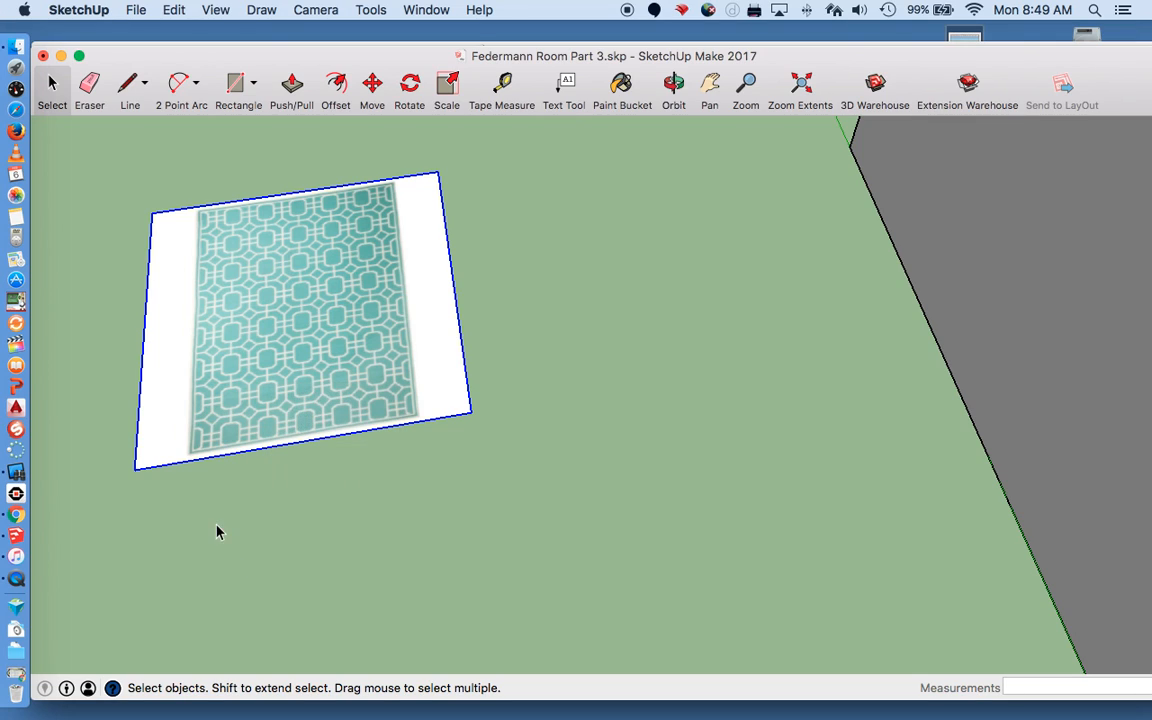
right_click(292, 386)
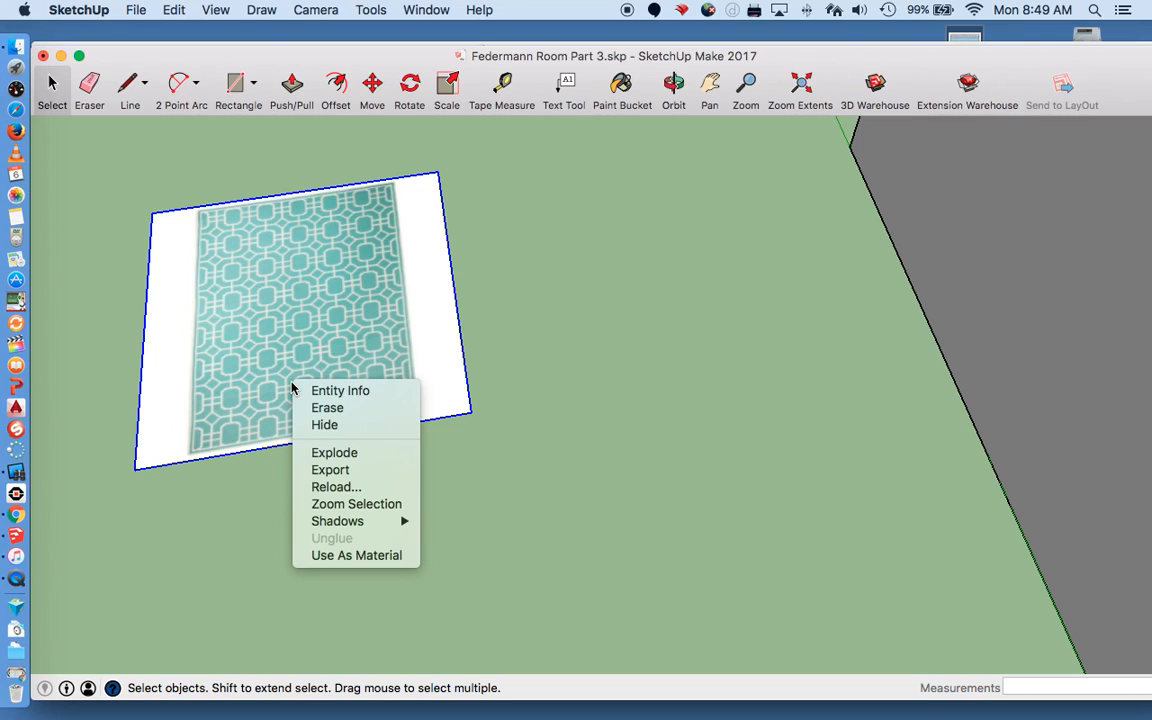
click(371, 459)
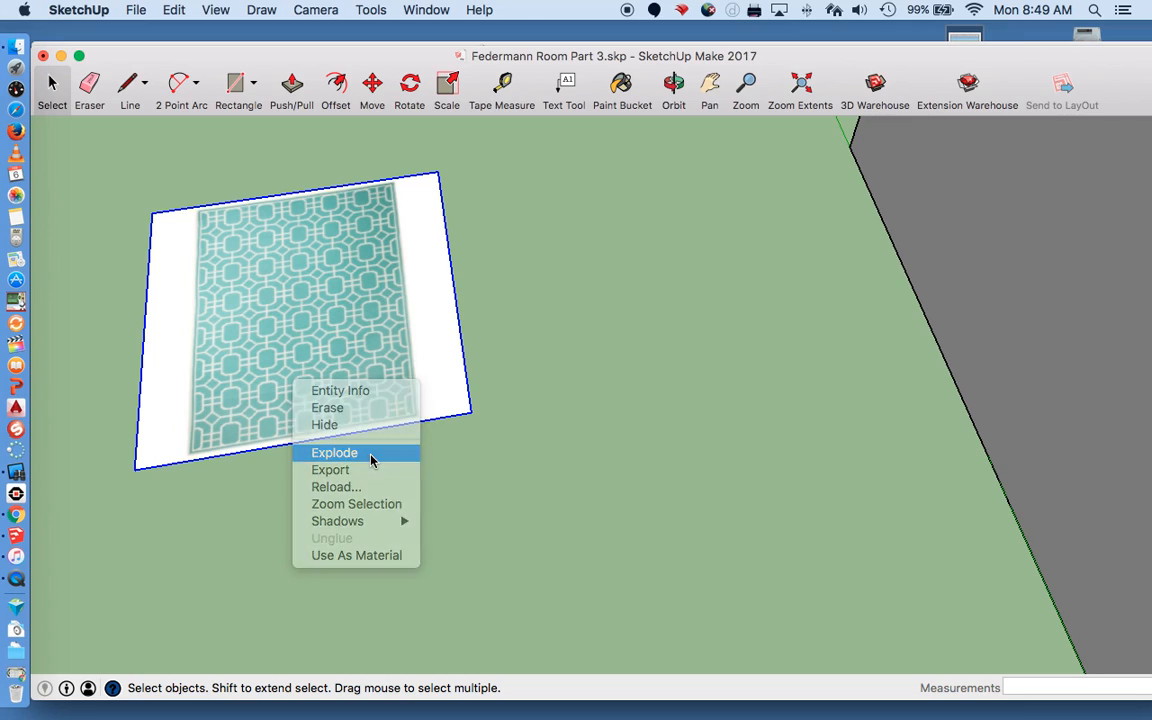
Clear the selection of the exploded rug and start repositioning the texture on its face
scroll(268, 388, up, 2)
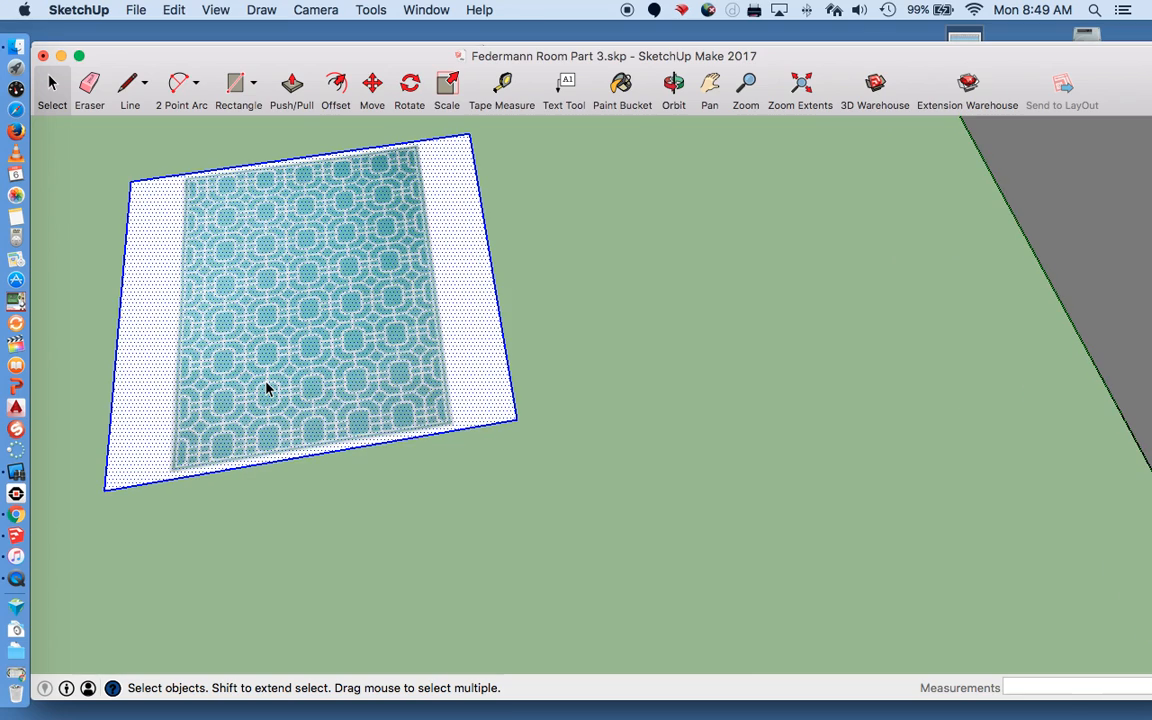
right_click(267, 384)
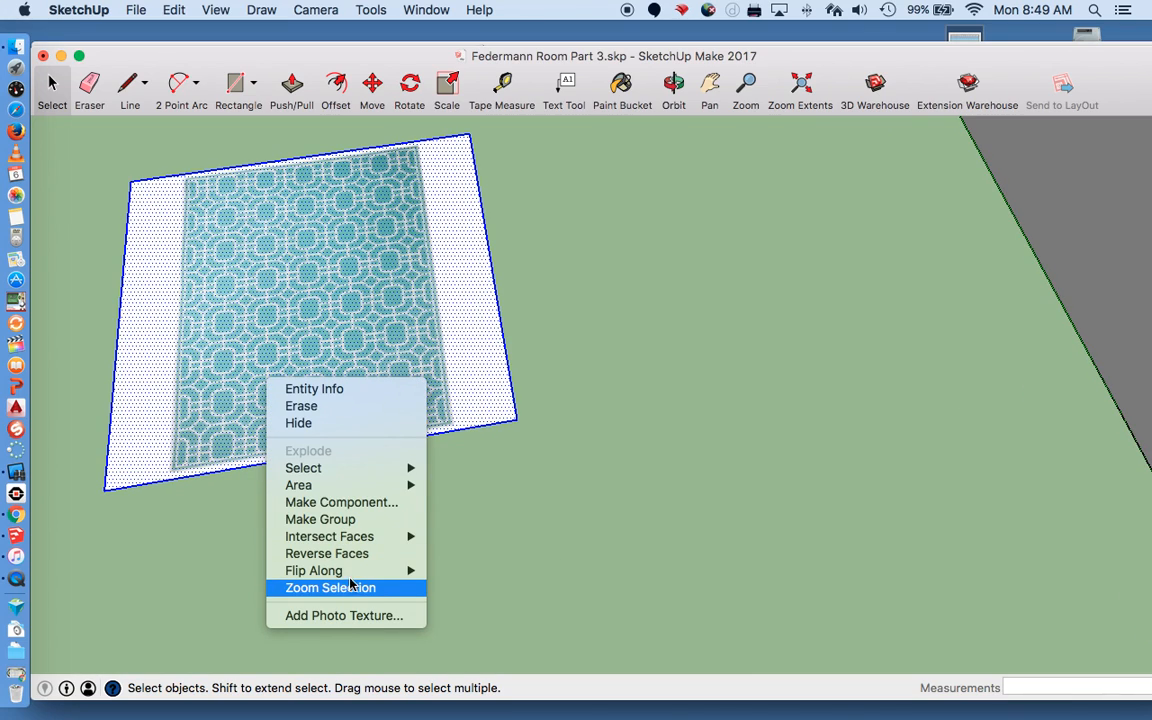
mouse_move(350, 577)
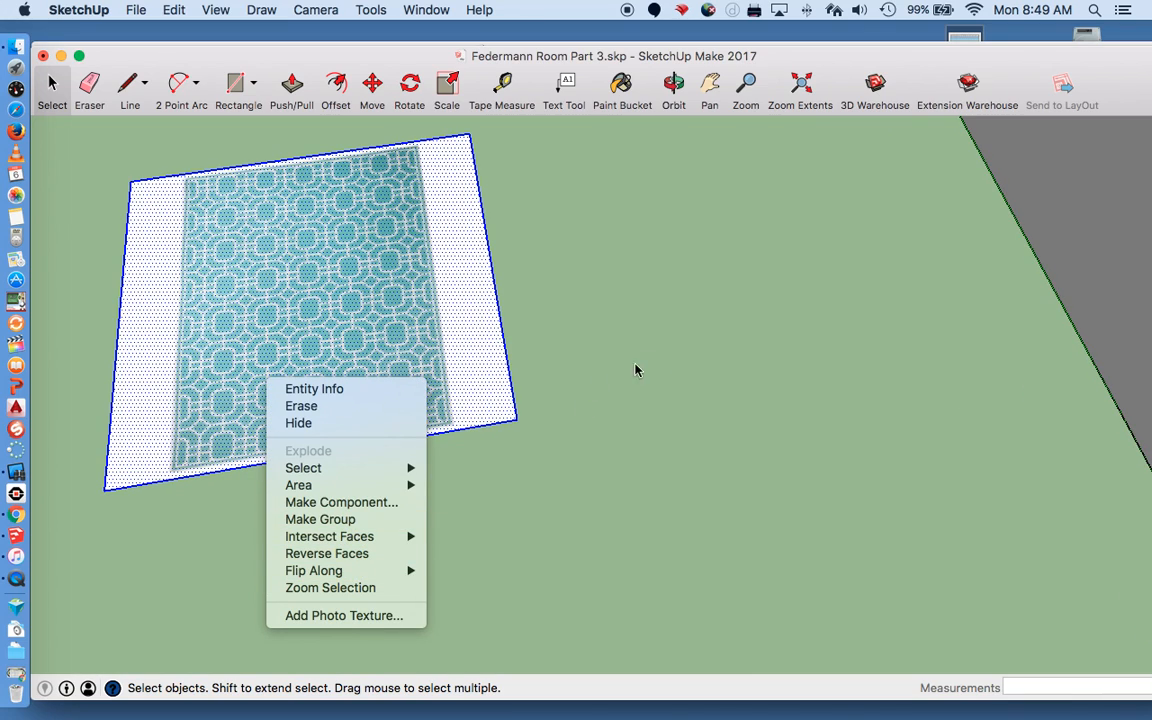
click(370, 296)
click(683, 277)
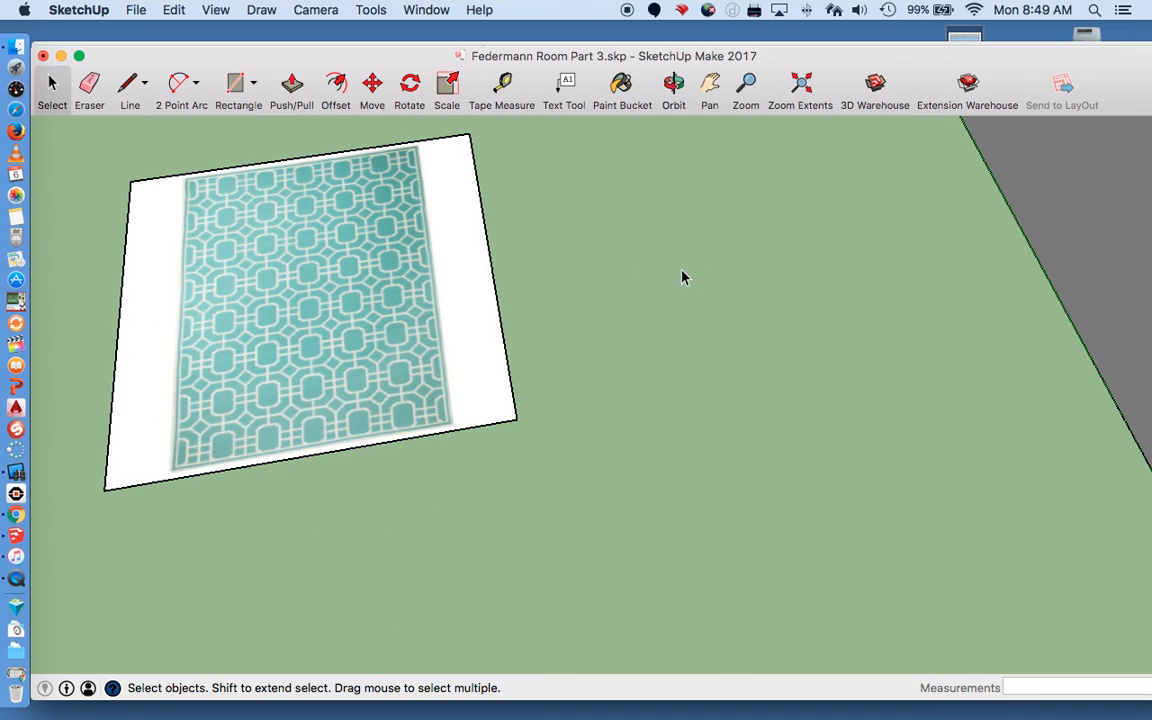
right_click(272, 300)
mouse_move(330, 498)
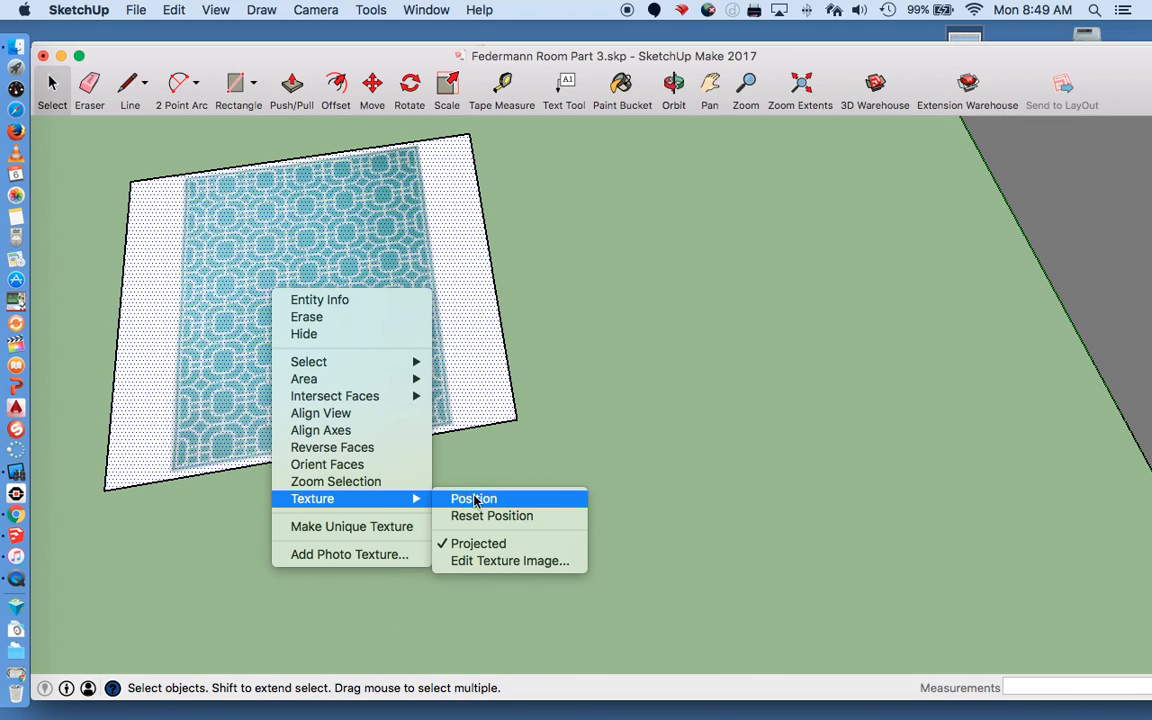
click(474, 499)
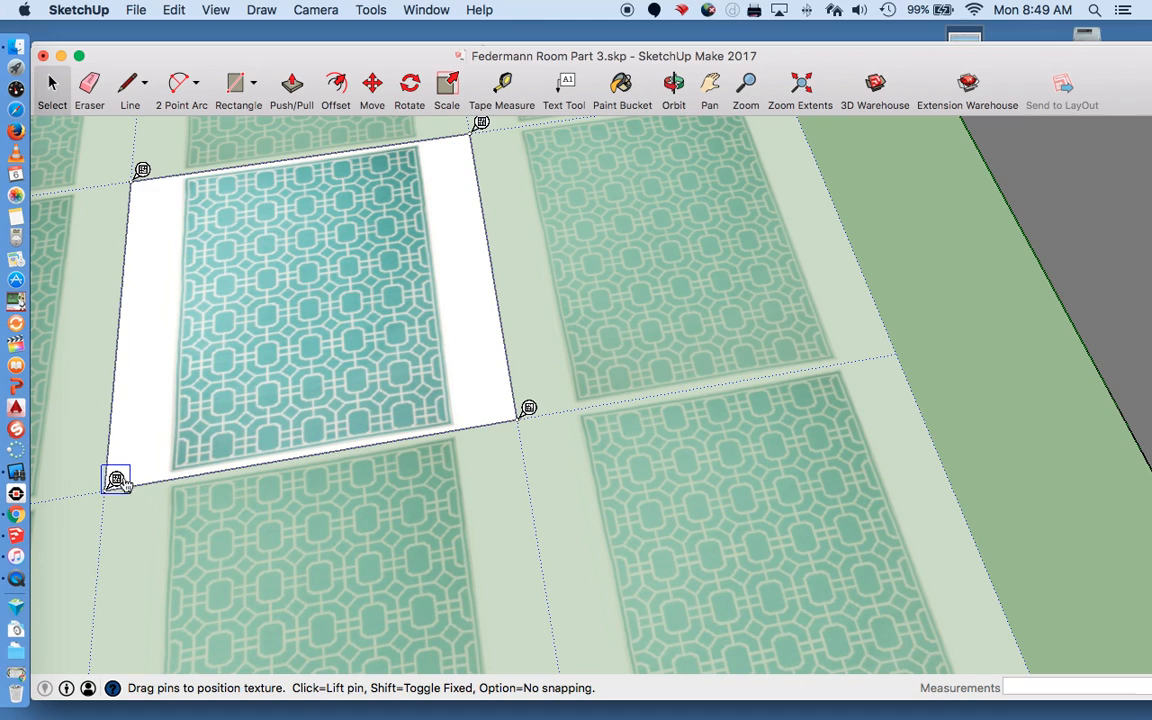
Pin the two near corners of the rug pattern and stretch them to the face's near corners, removing the white margins there
scroll(116, 481, up, 1)
click(112, 480)
click(185, 442)
scroll(185, 443, up, 1)
click(191, 464)
drag(191, 464, 74, 505)
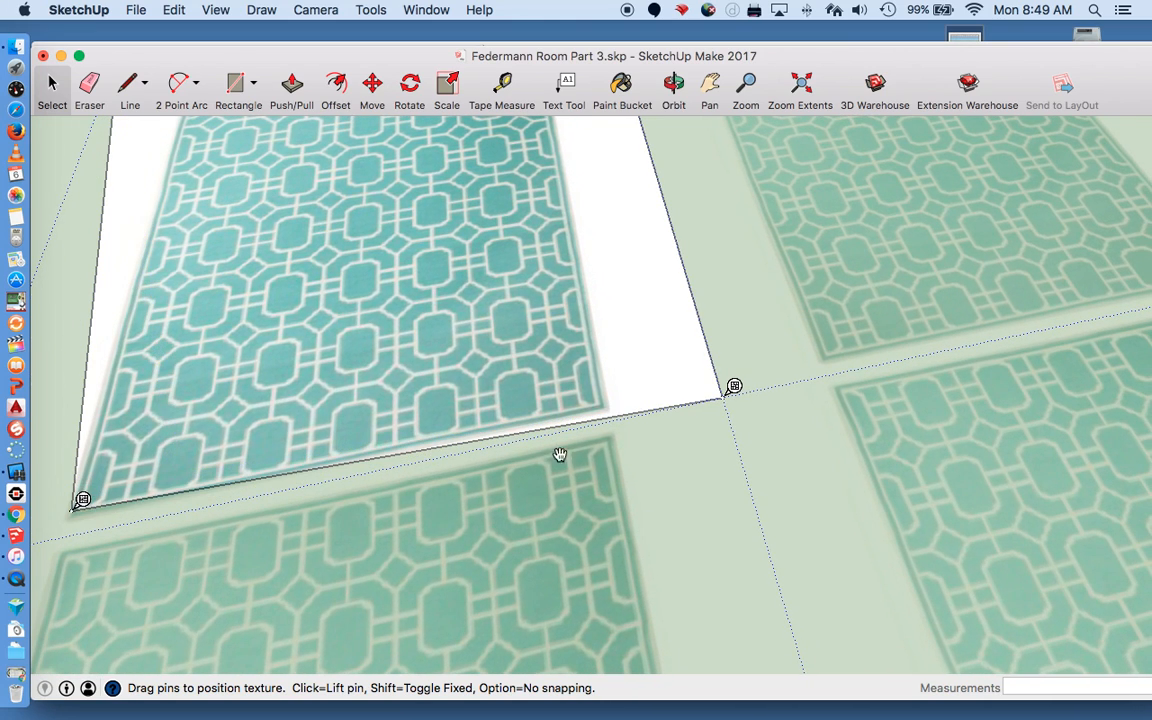
click(732, 390)
click(612, 396)
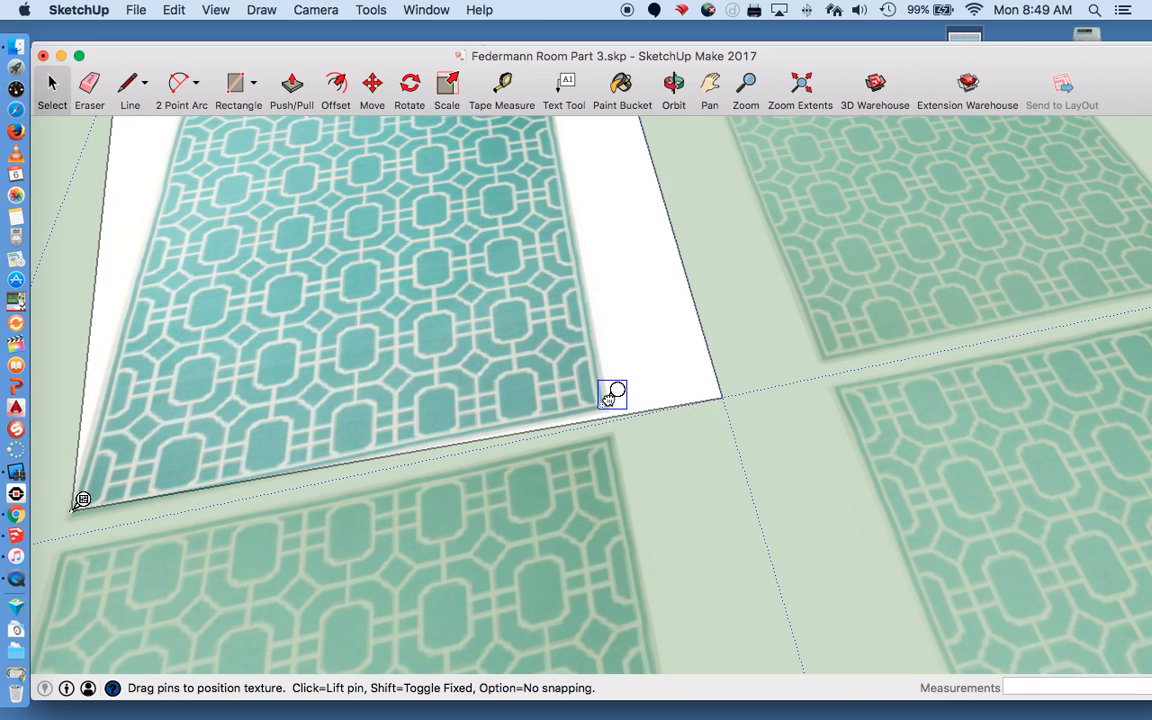
drag(612, 393, 731, 387)
Pin the two far corners of the rug pattern, stretch them to the face's far corners, and finish the texture positioning
scroll(603, 396, down, 6)
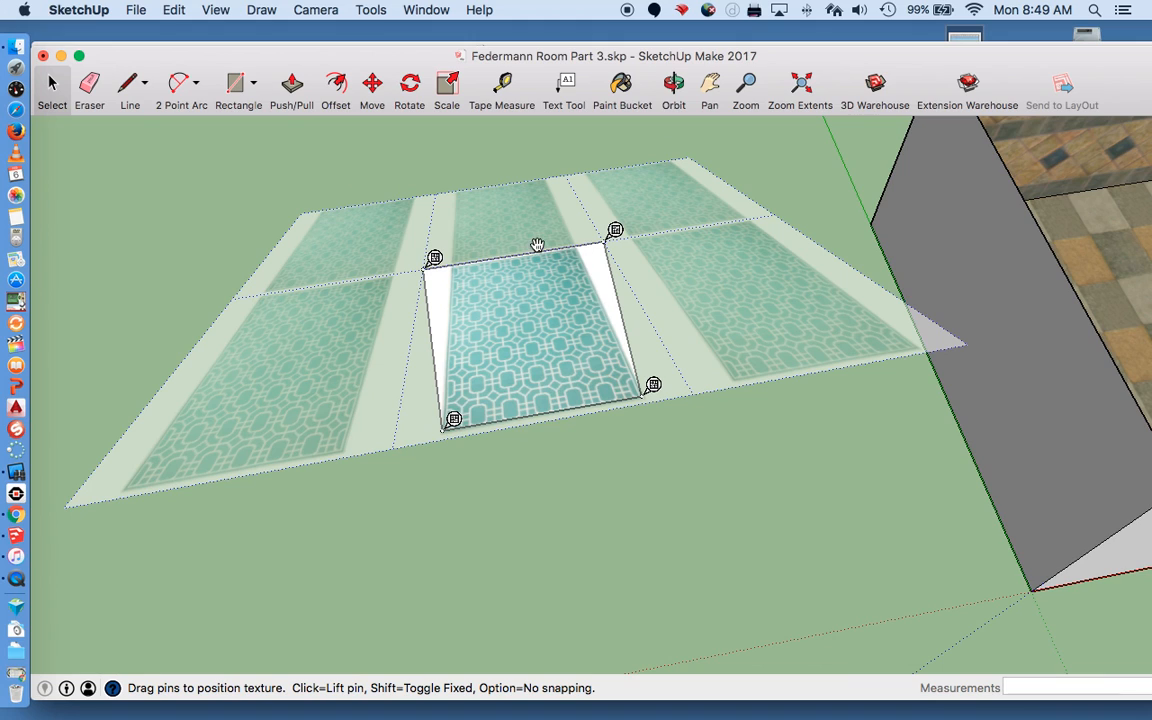
scroll(537, 245, up, 6)
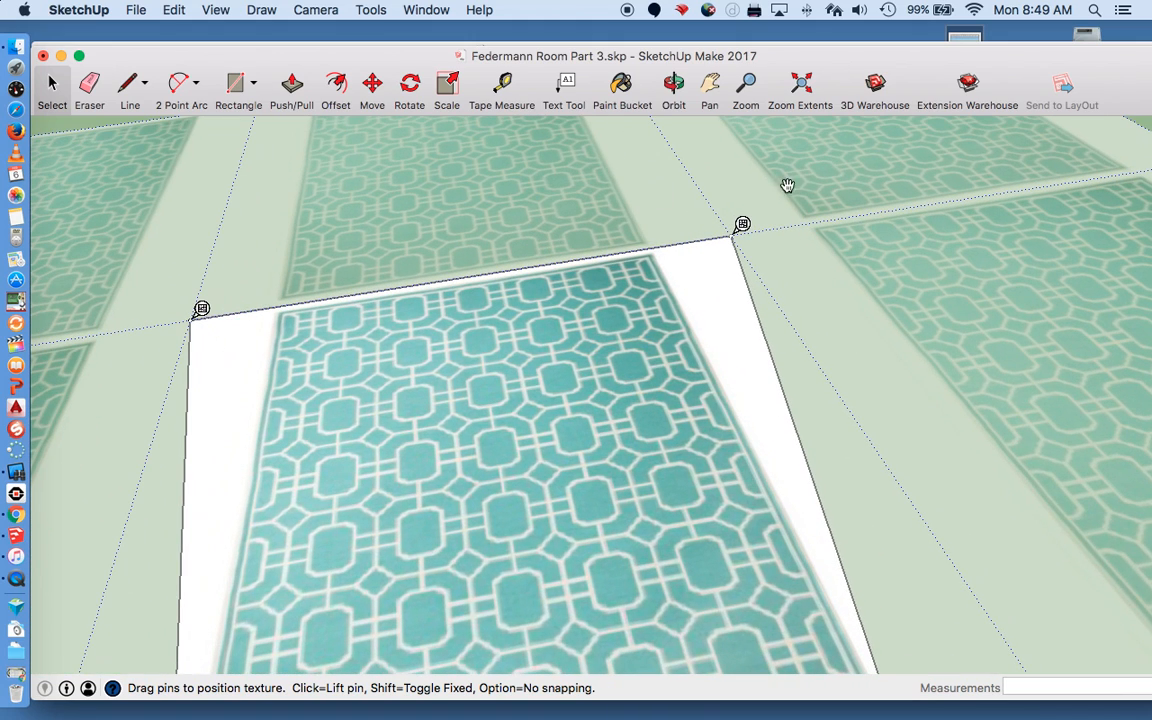
click(656, 242)
drag(659, 245, 742, 224)
click(201, 309)
click(305, 296)
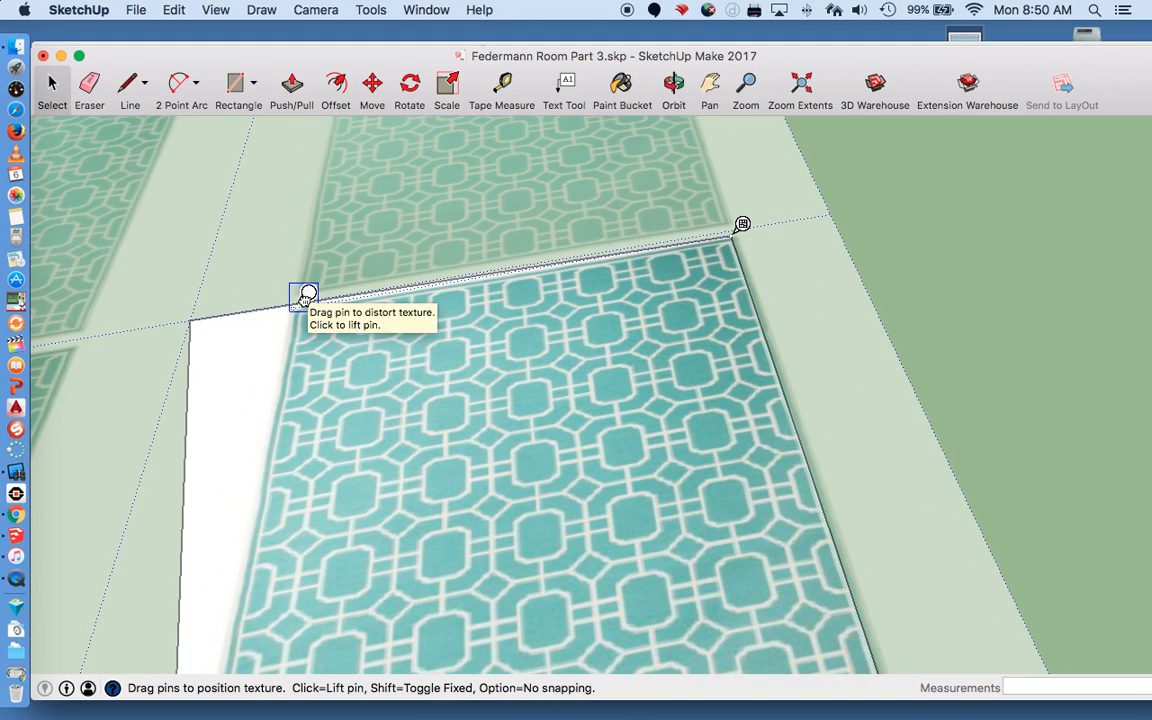
drag(304, 294, 202, 309)
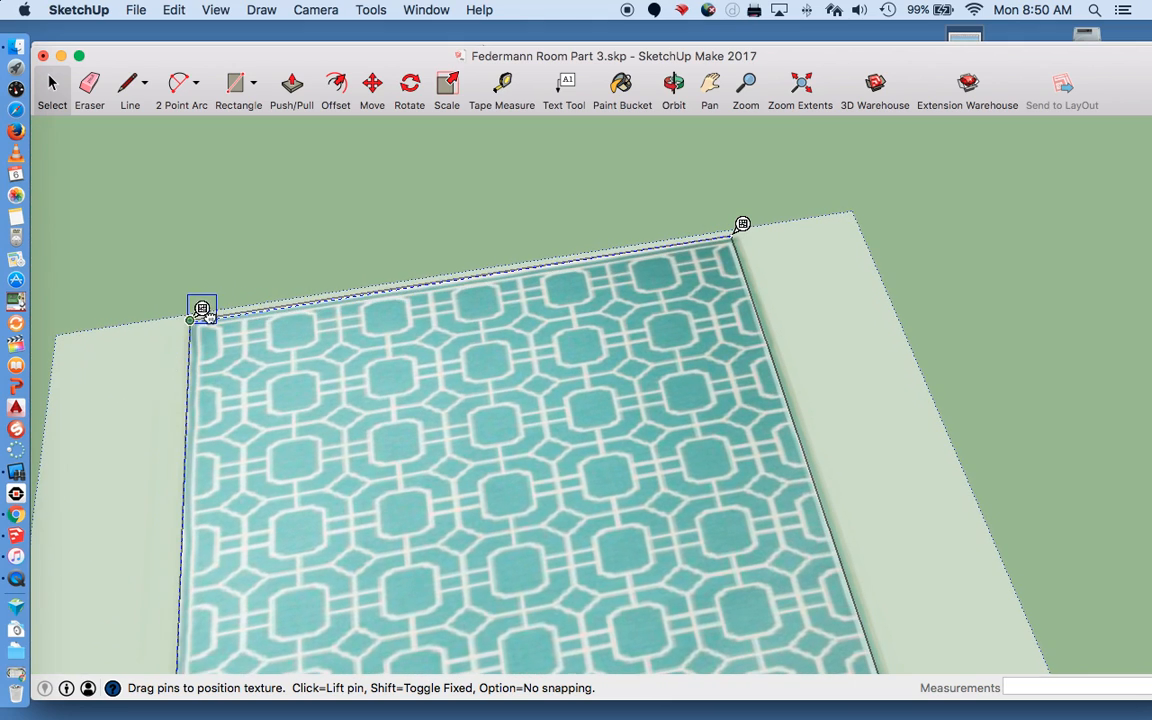
scroll(351, 218, down, 2)
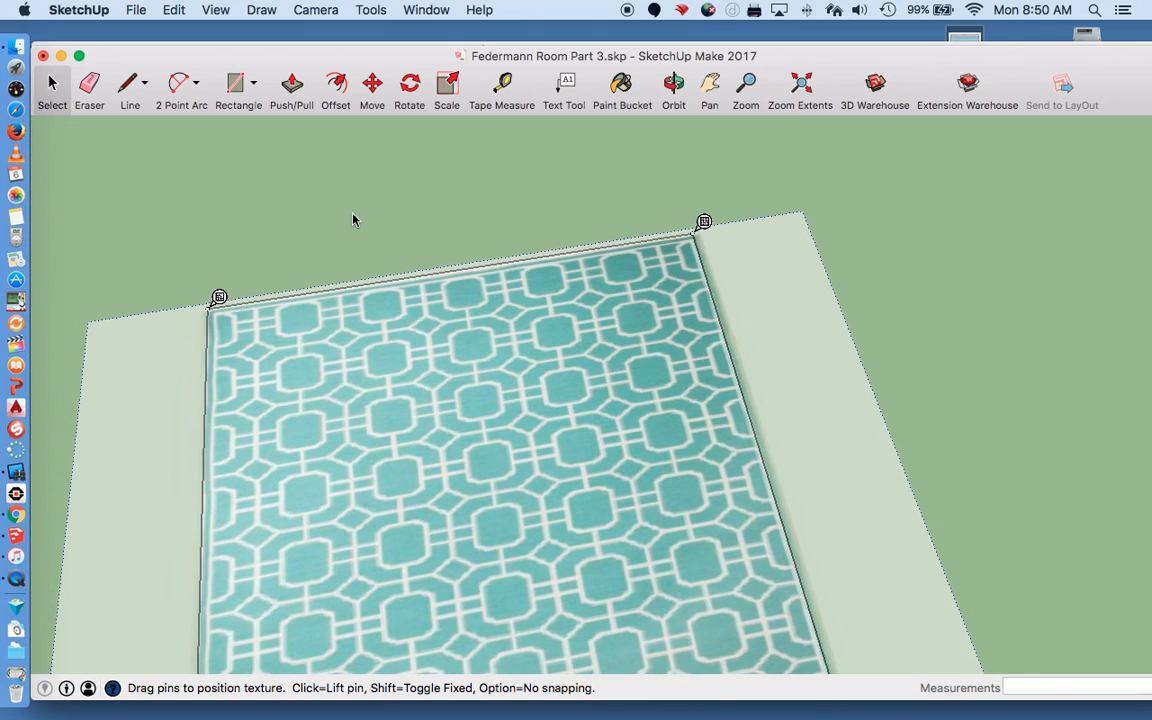
click(935, 192)
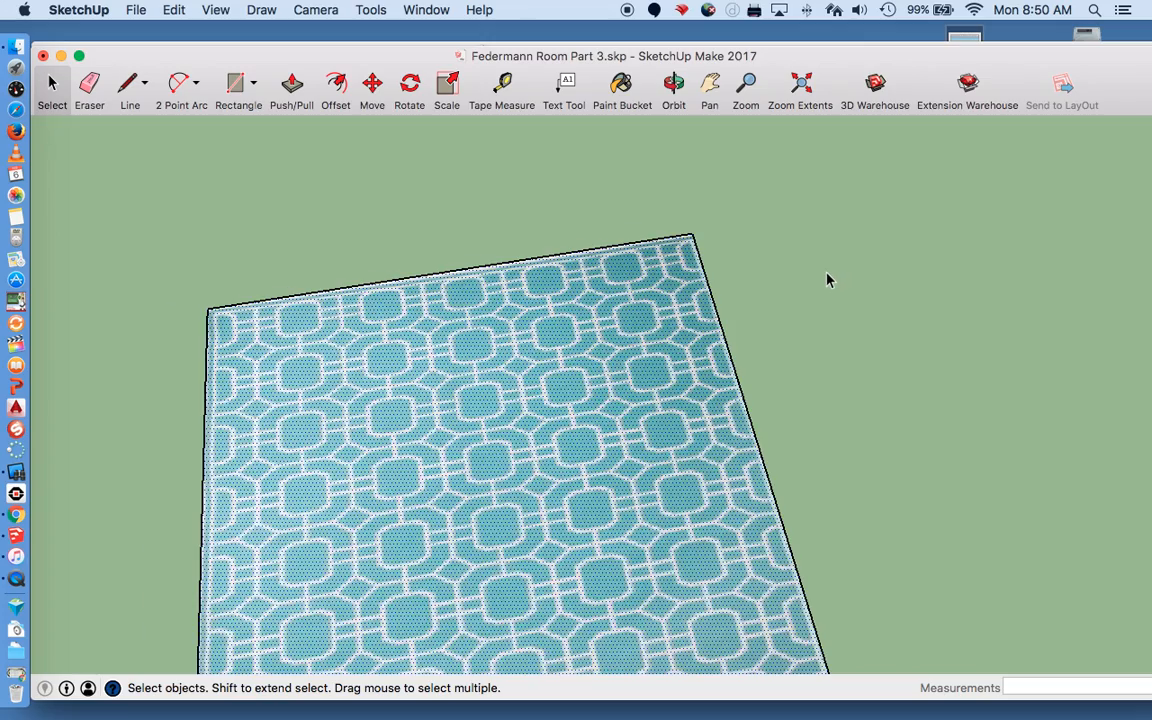
Push/Pull the blue rug's face up 1" to give the rug thickness
scroll(826, 273, up, 3)
scroll(826, 273, down, 8)
scroll(838, 250, down, 2)
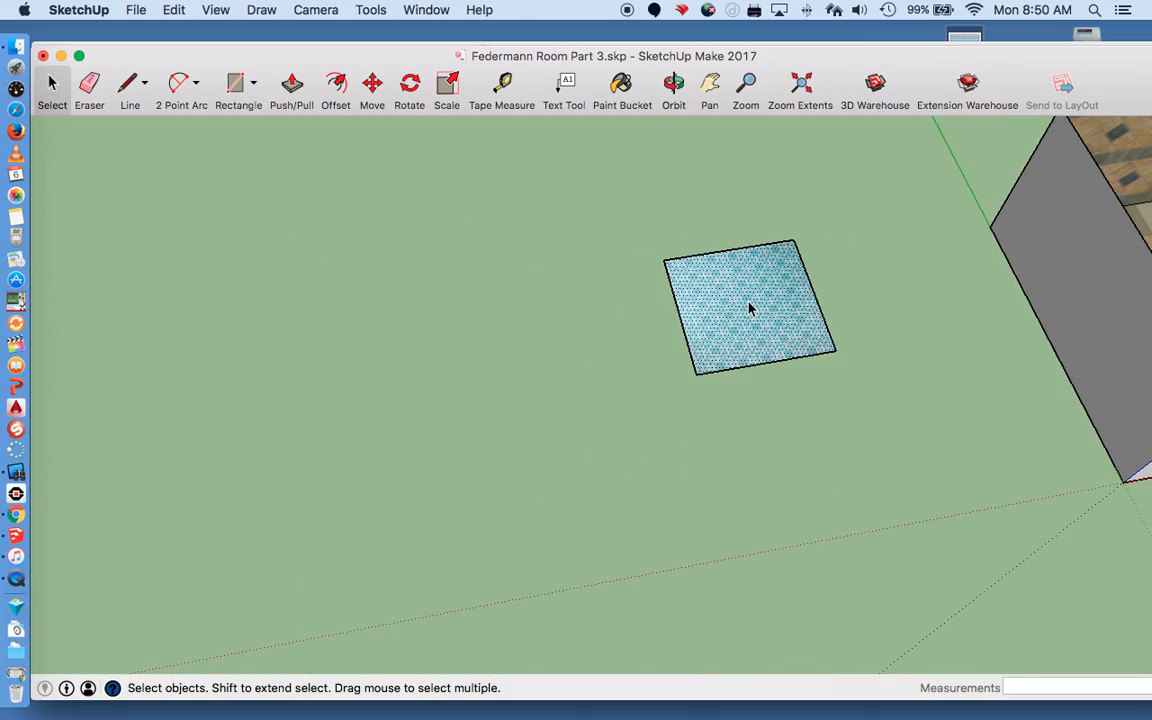
right_click(749, 304)
click(669, 452)
click(765, 331)
click(765, 331)
scroll(798, 348, up, 5)
key(p)
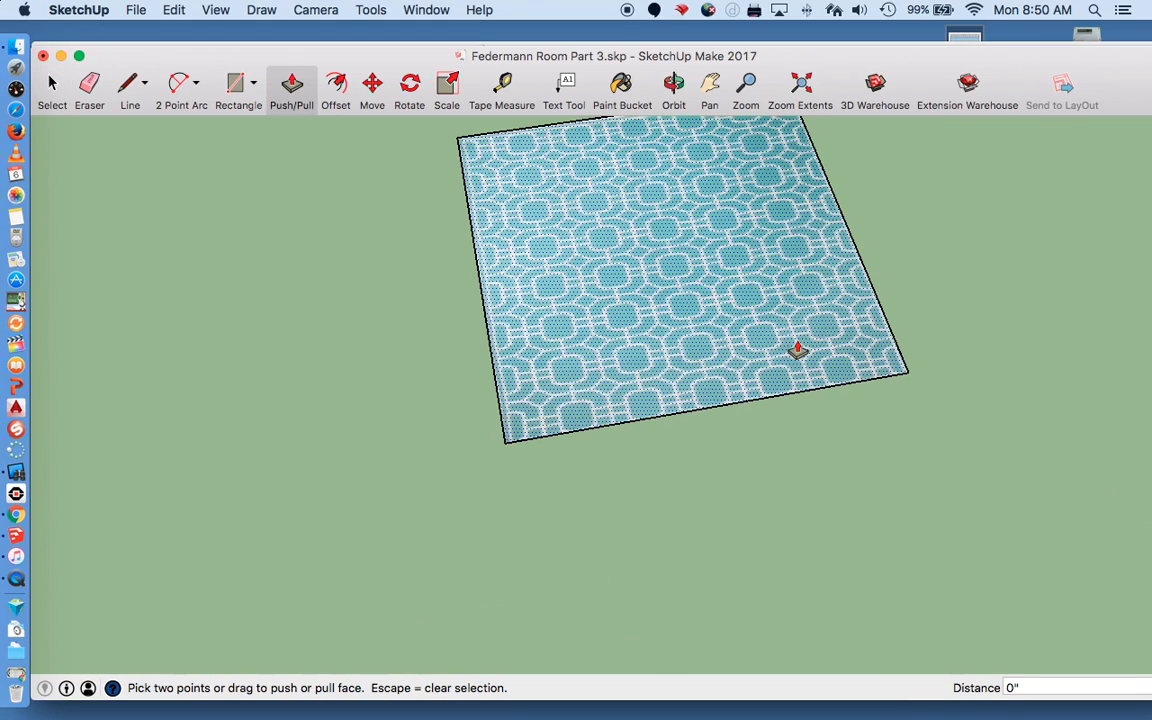
click(768, 320)
click(768, 319)
click(768, 318)
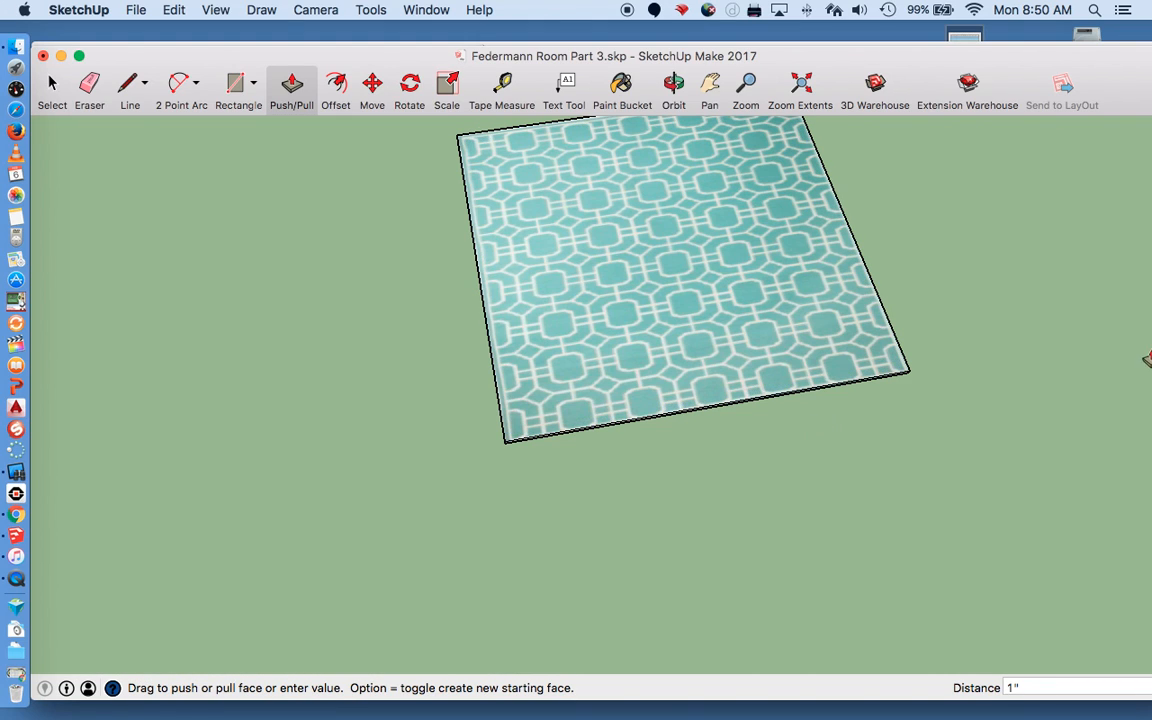
Select all of the extruded blue rug outside the room and make it a group
scroll(720, 408, down, 5)
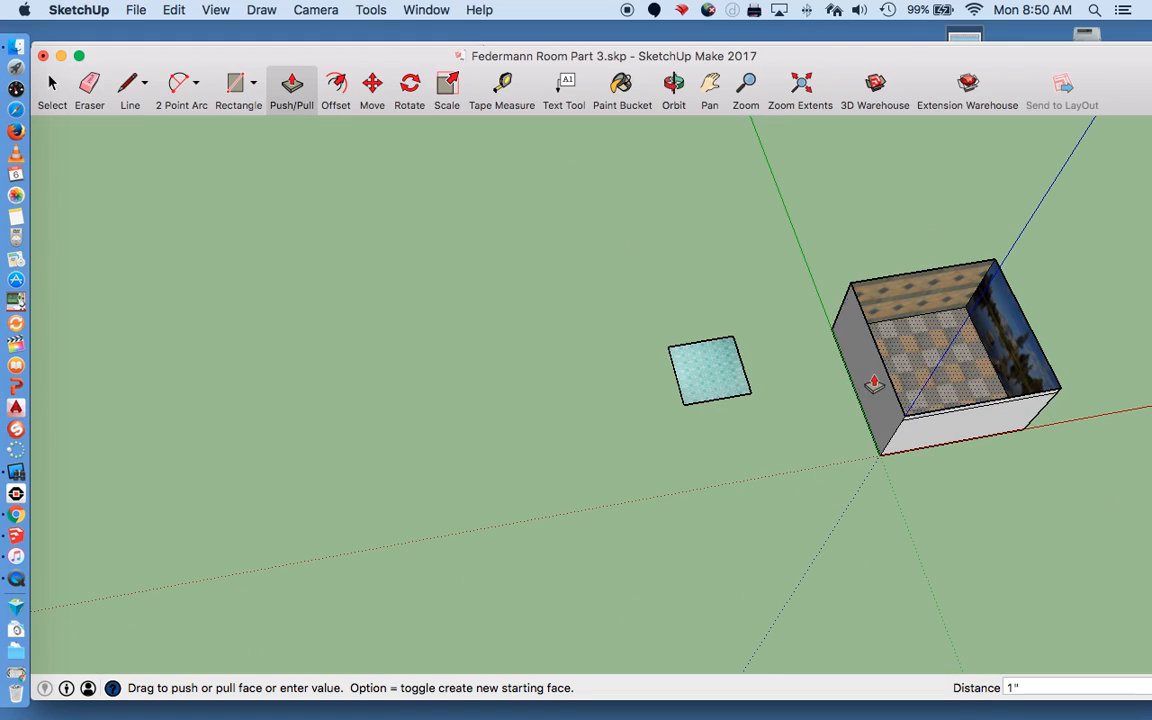
scroll(732, 377, up, 2)
key(space)
drag(600, 291, 786, 475)
scroll(720, 405, up, 2)
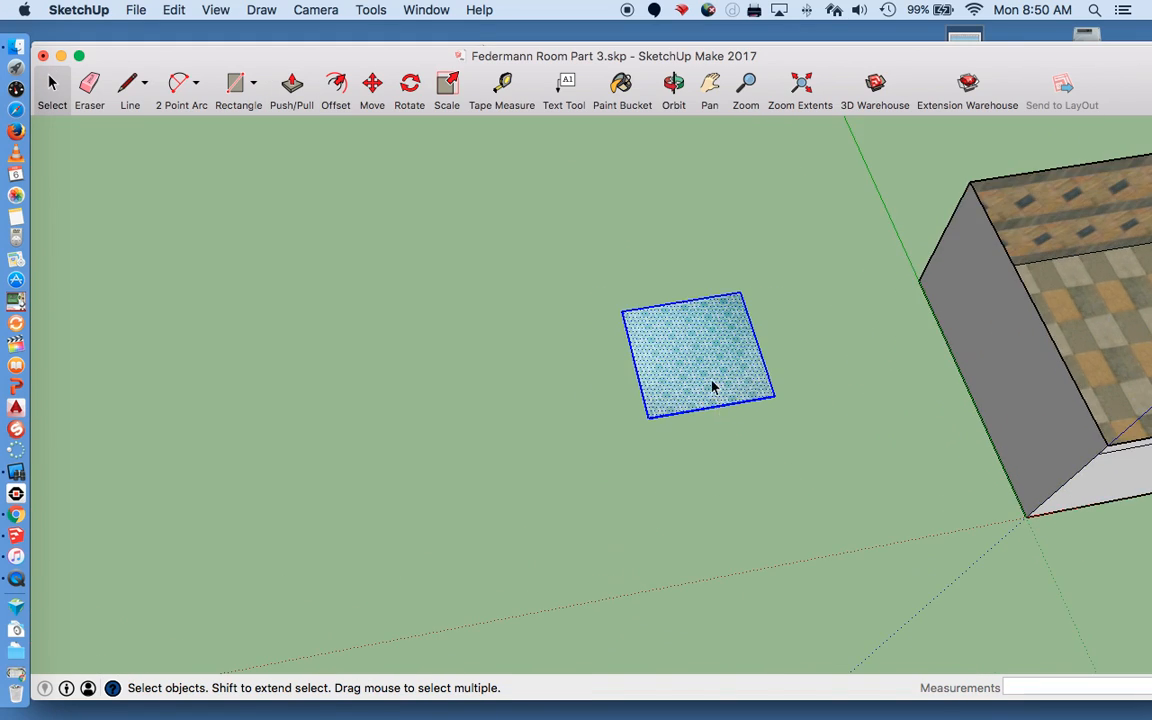
right_click(703, 370)
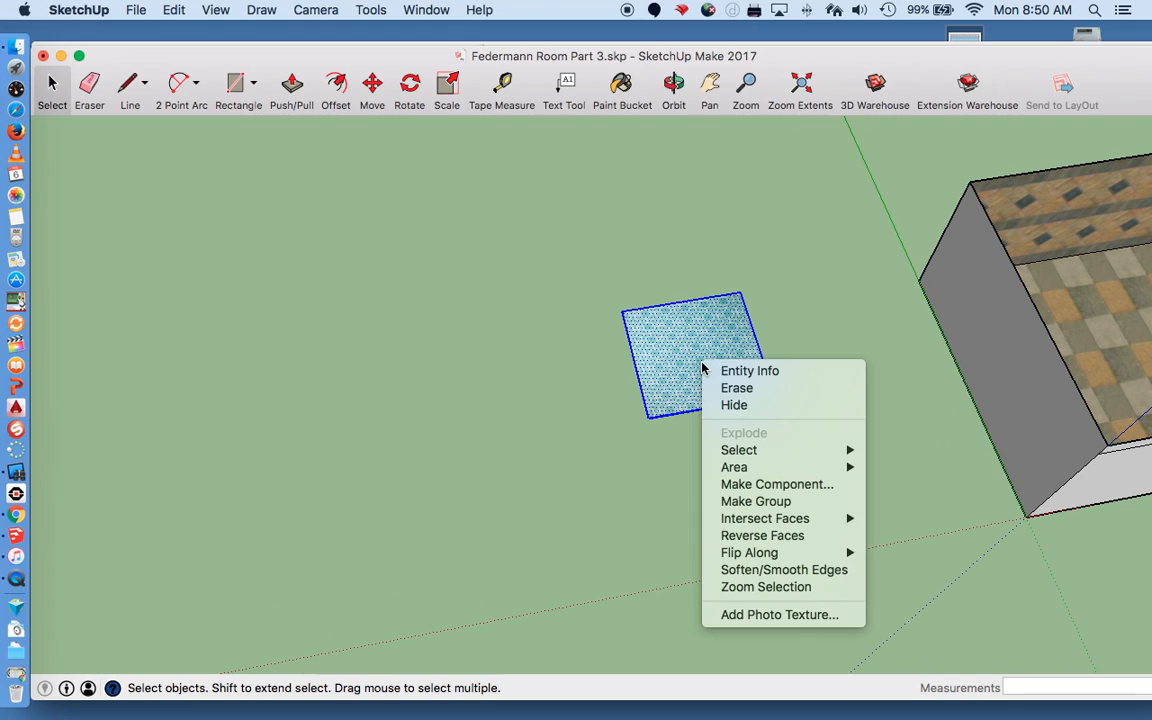
click(760, 501)
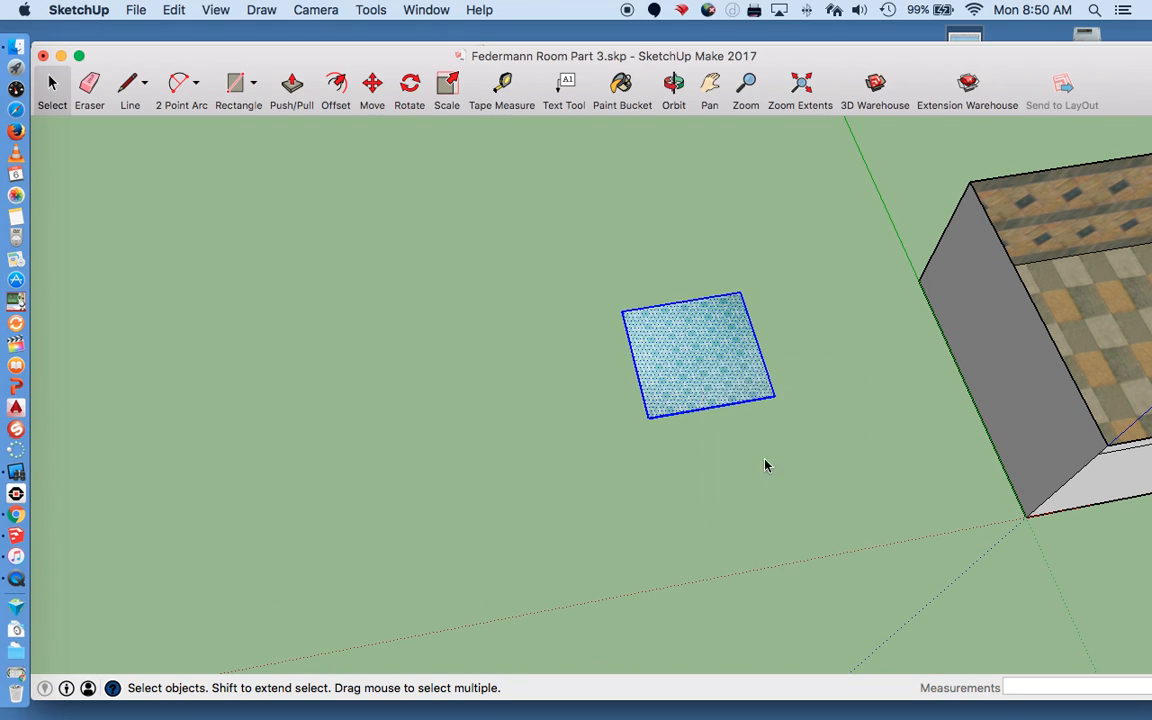
Move the rug group about 29' 4 1/2" into the room and place it on the tiled floor
key(m)
click(697, 365)
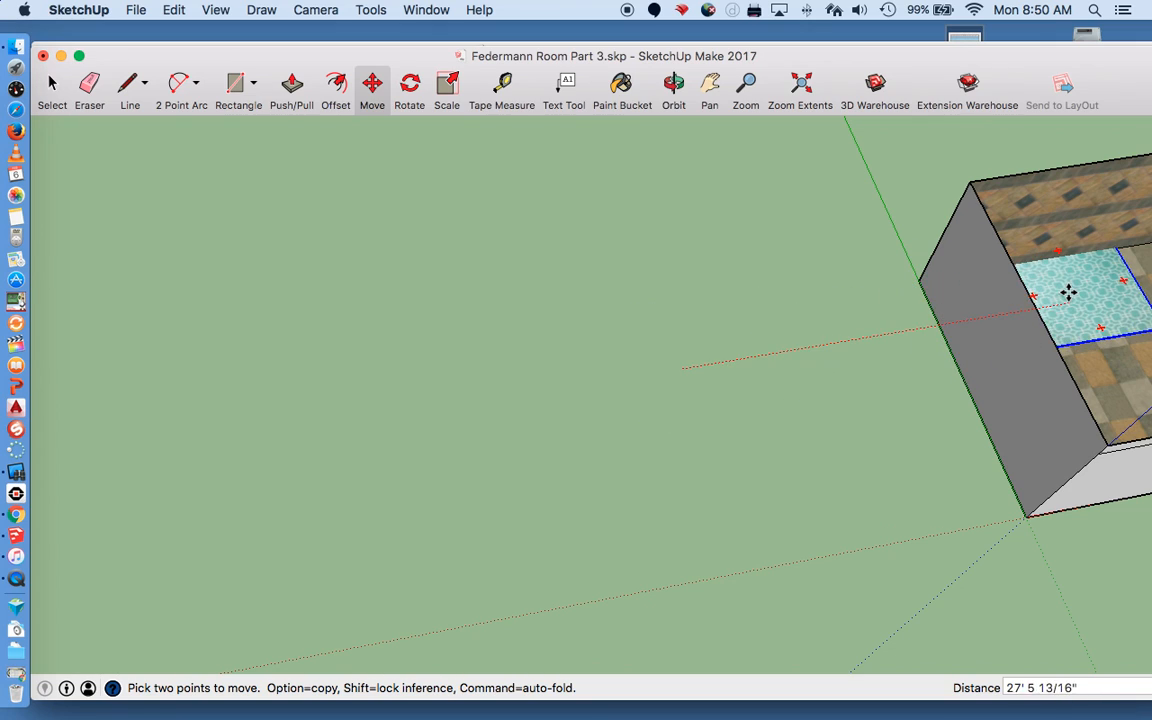
click(1118, 355)
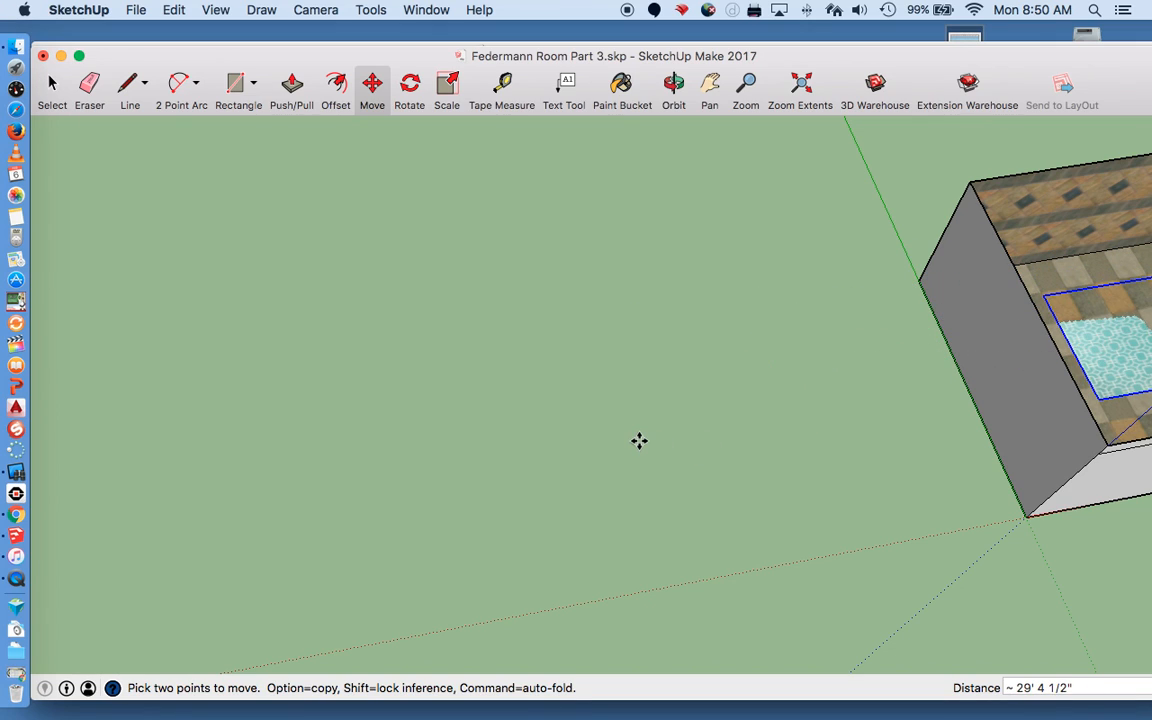
scroll(639, 441, down, 5)
scroll(897, 386, up, 5)
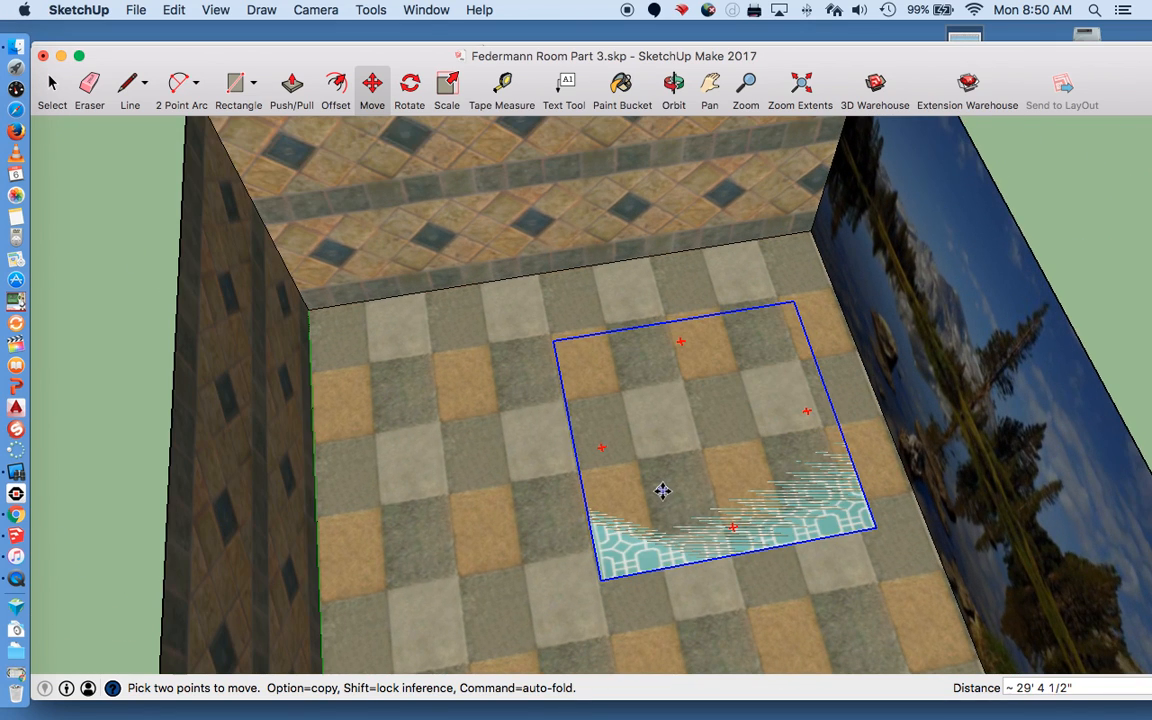
scroll(661, 489, up, 2)
scroll(662, 494, up, 2)
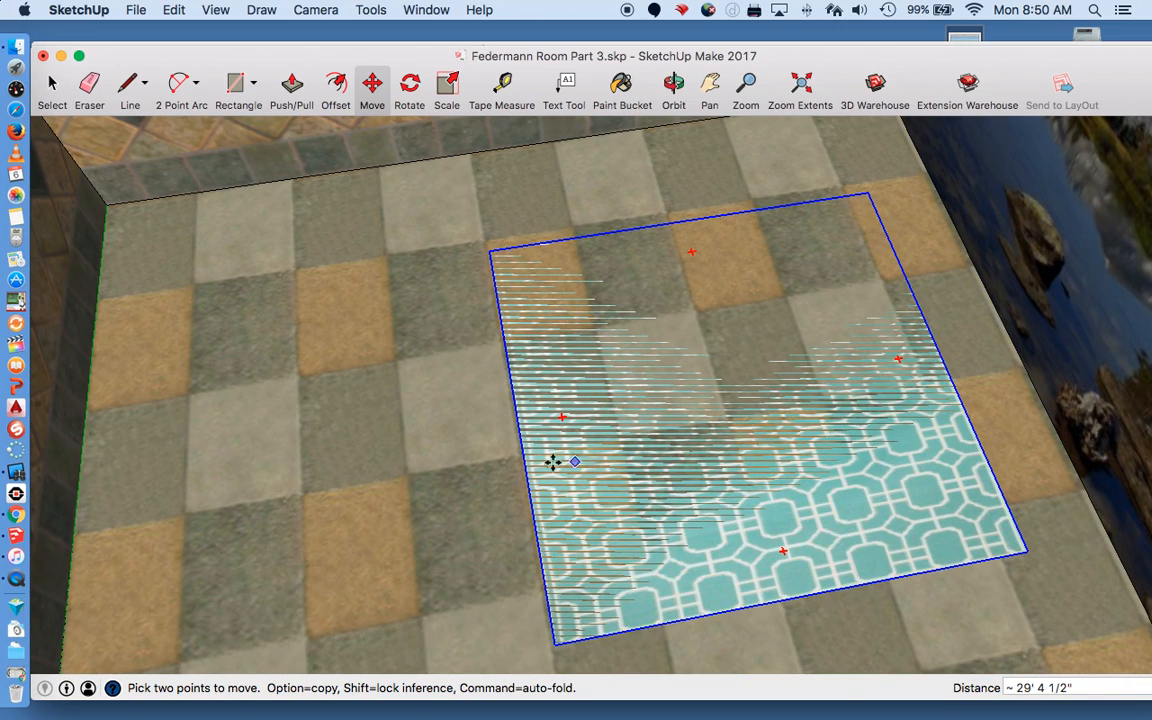
Place a section plane on the room's white front wall to cut it away and expose the interior
key(o)
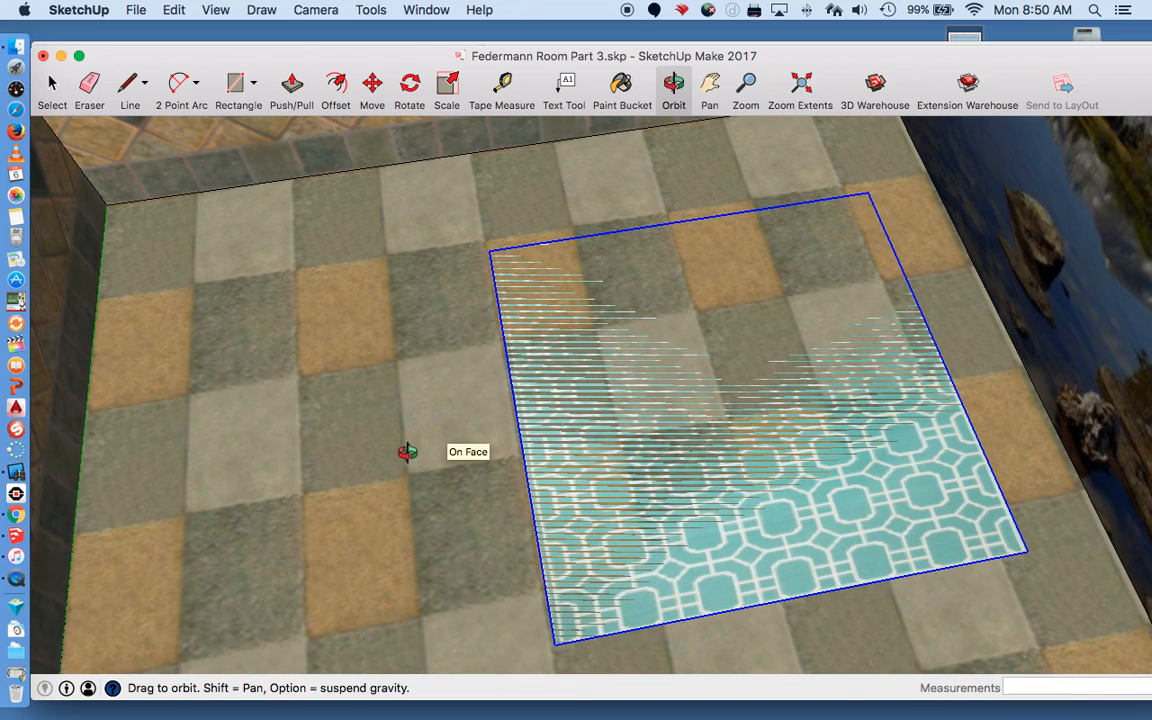
drag(406, 455, 458, 339)
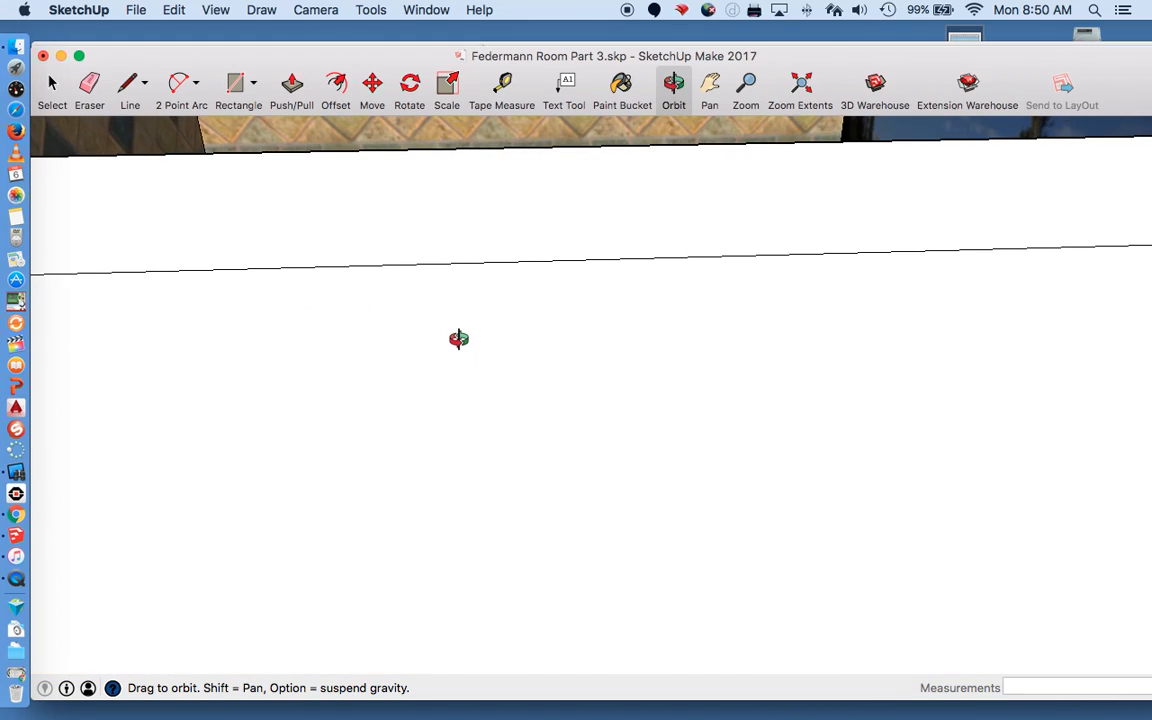
key(x)
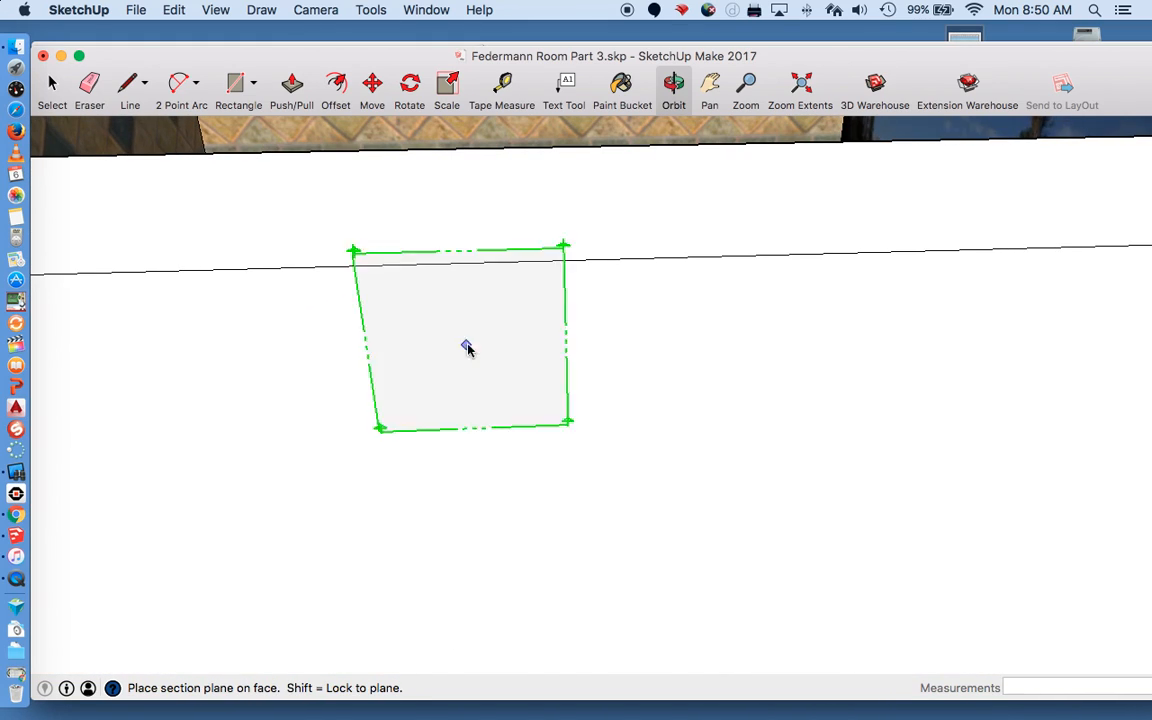
click(561, 407)
scroll(560, 407, down, 6)
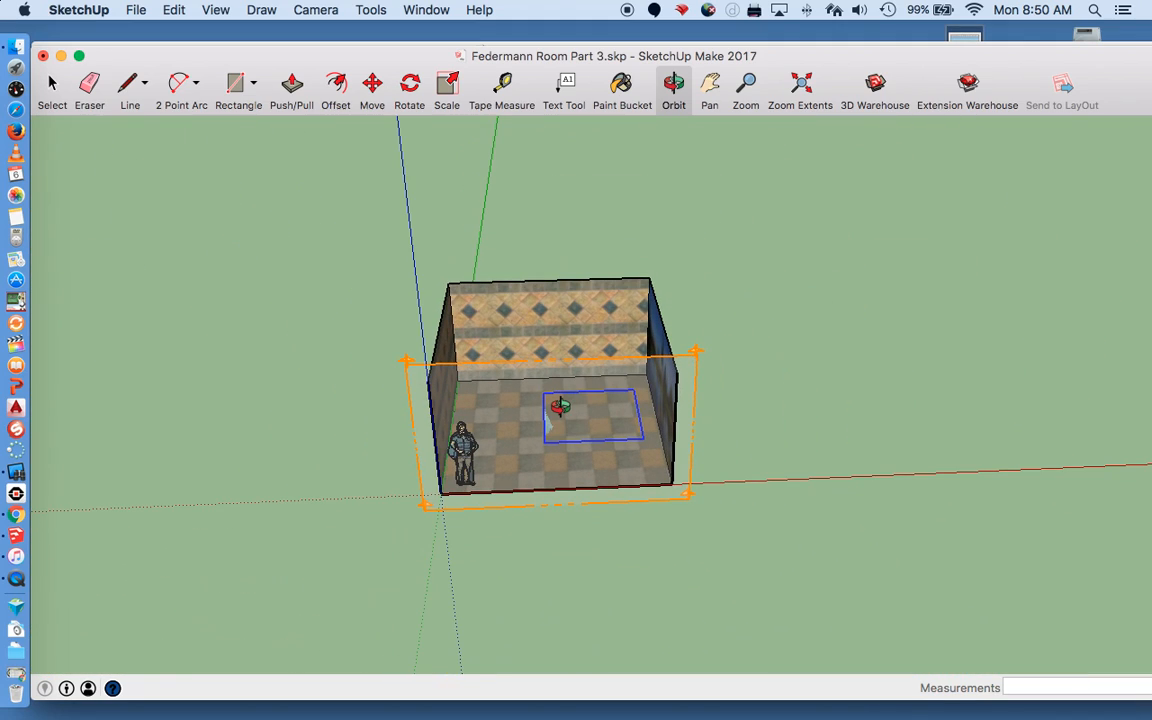
Raise the rug group vertically from a low front view so its full thickness sits above the floor
key(space)
scroll(607, 431, up, 7)
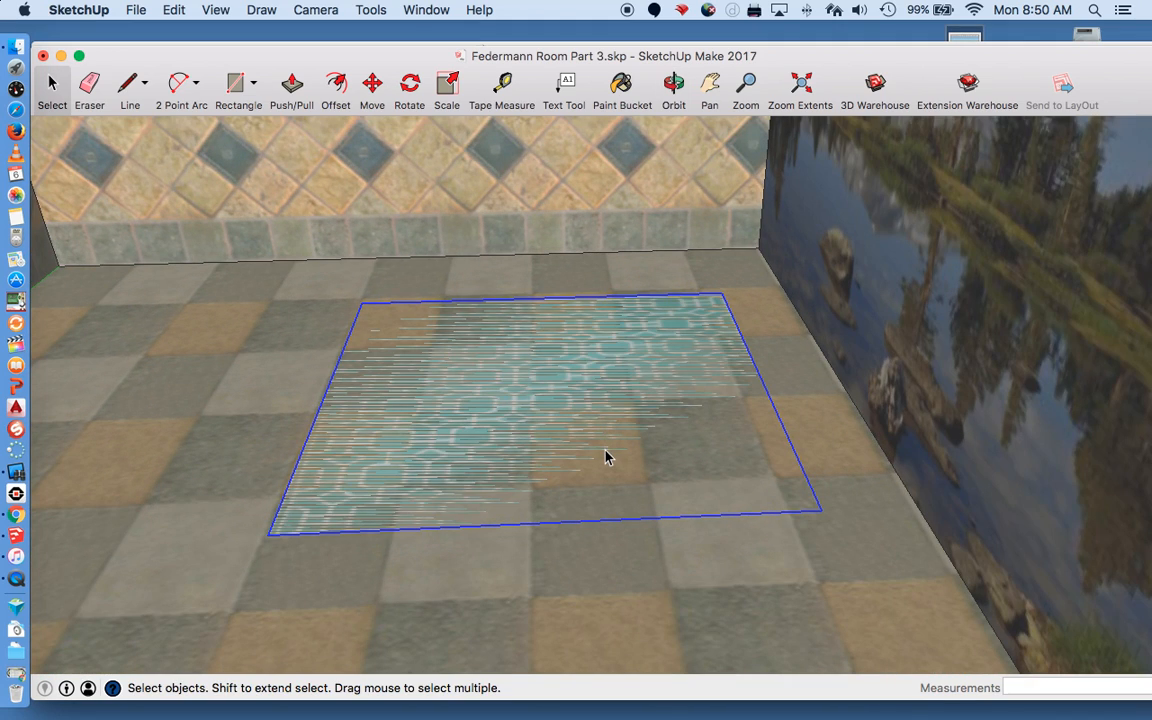
key(o)
drag(604, 447, 604, 328)
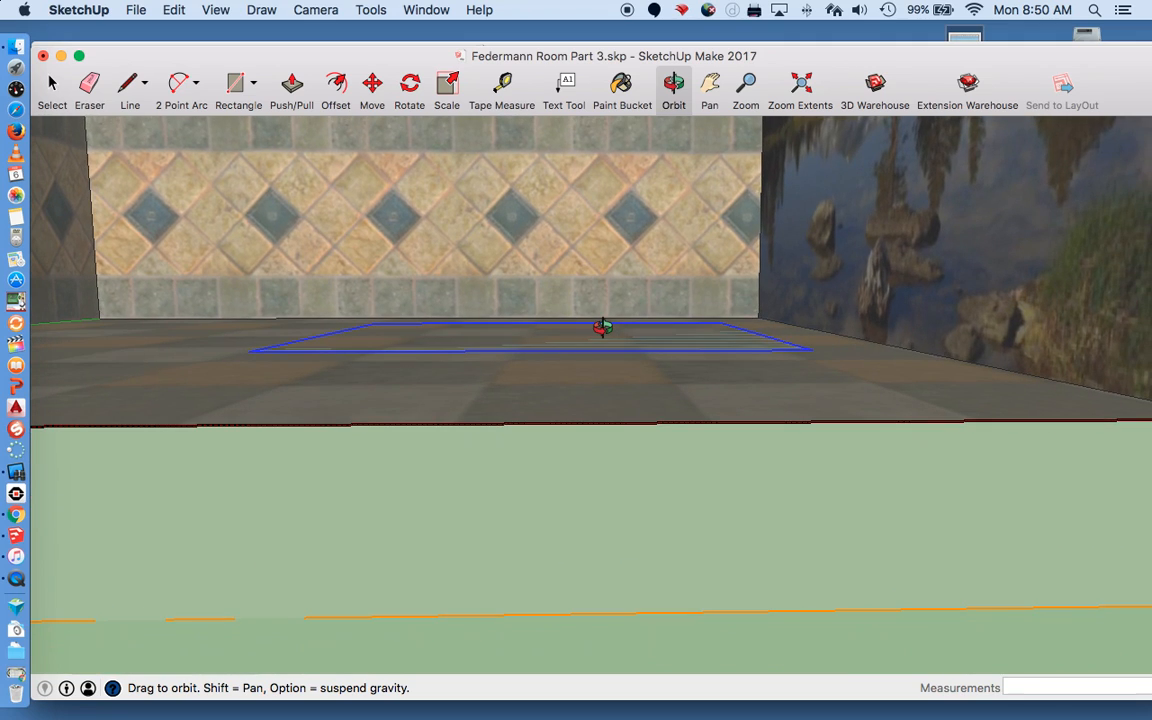
key(m)
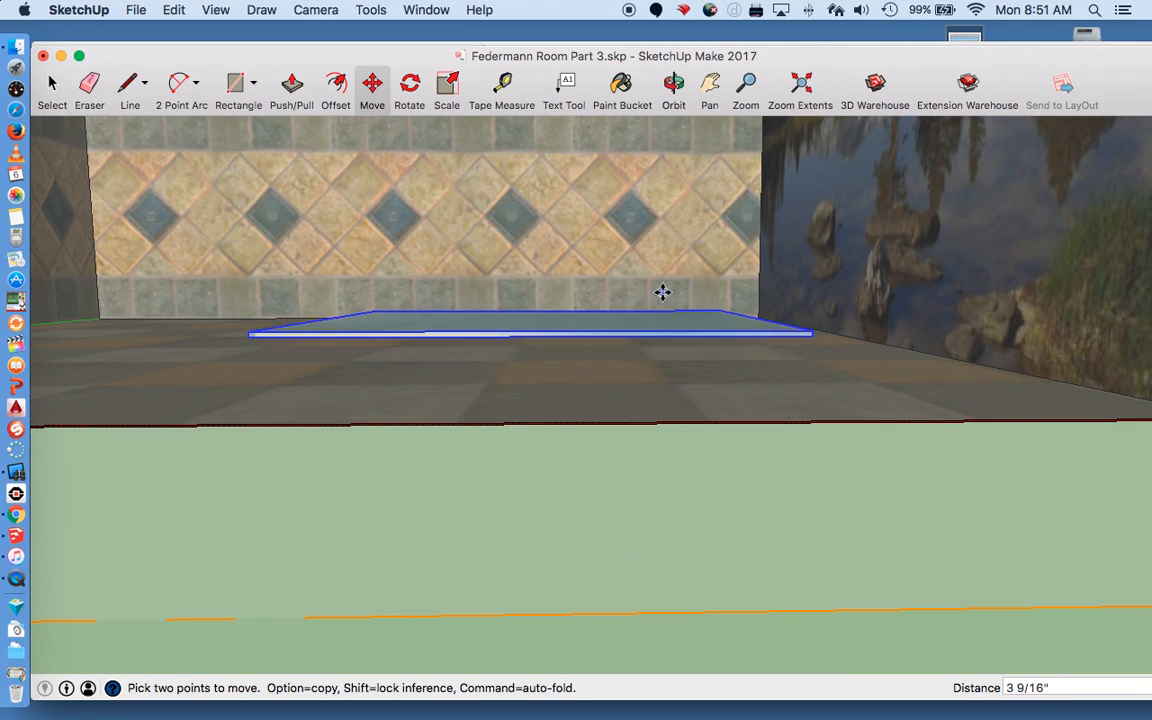
scroll(641, 344, up, 3)
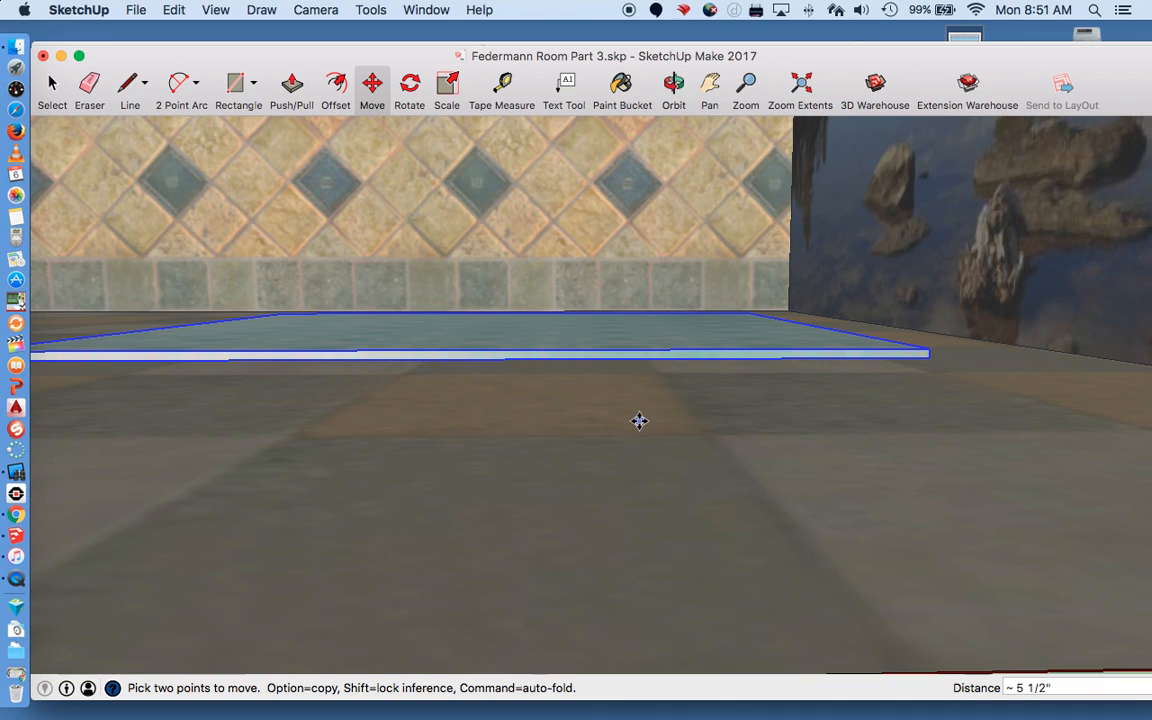
Switch to the top view and scale the rug group down uniformly from its far corner to 0.64
key(super+1)
scroll(639, 421, down, 5)
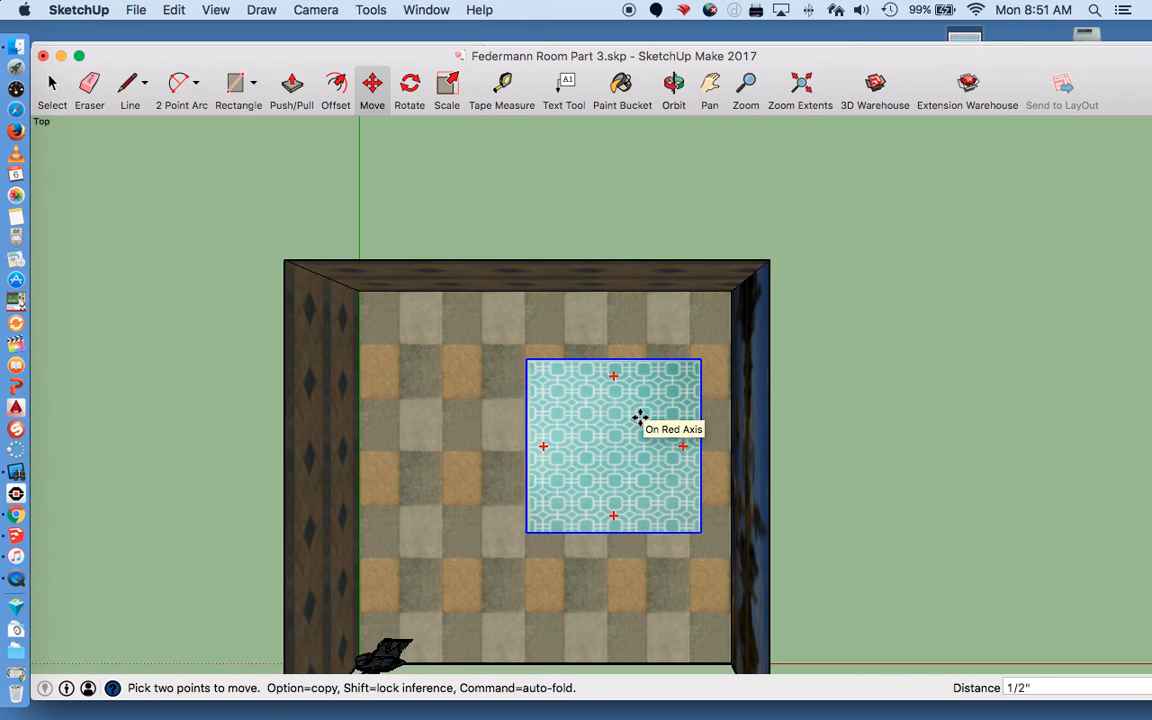
key(s)
drag(699, 359, 633, 423)
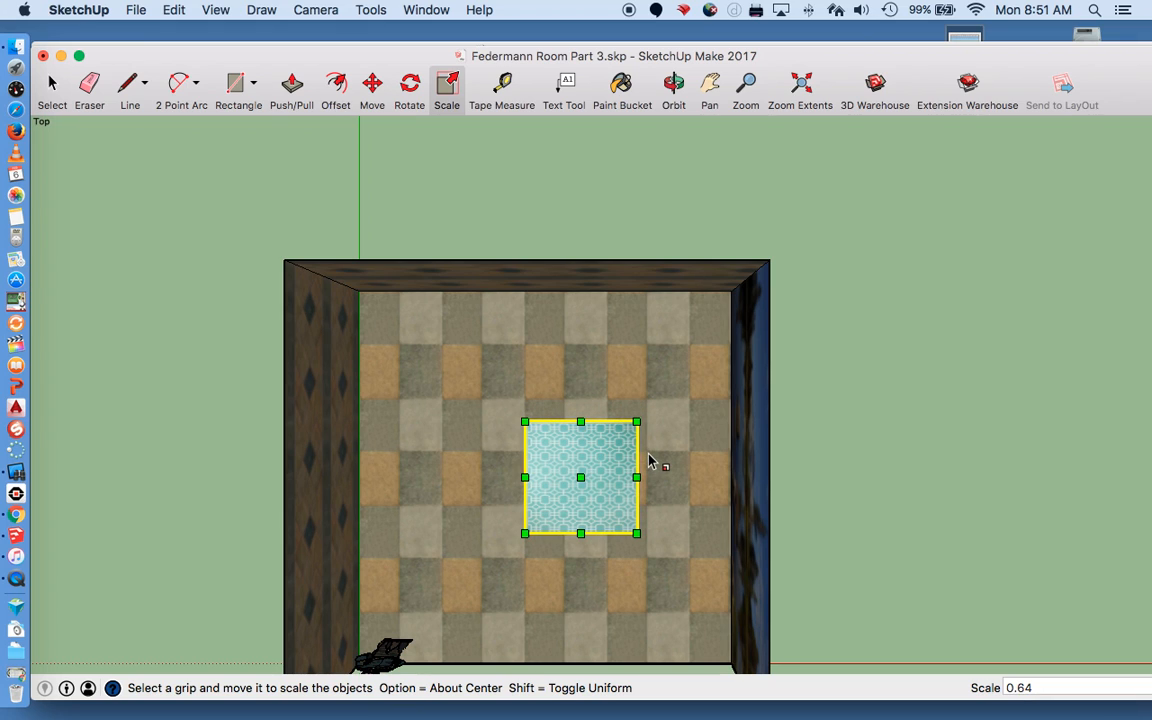
Try to scale the rug group narrower across its width from the side grip nearest the landscape wall
scroll(640, 478, up, 5)
drag(640, 478, 583, 480)
click(583, 479)
click(583, 479)
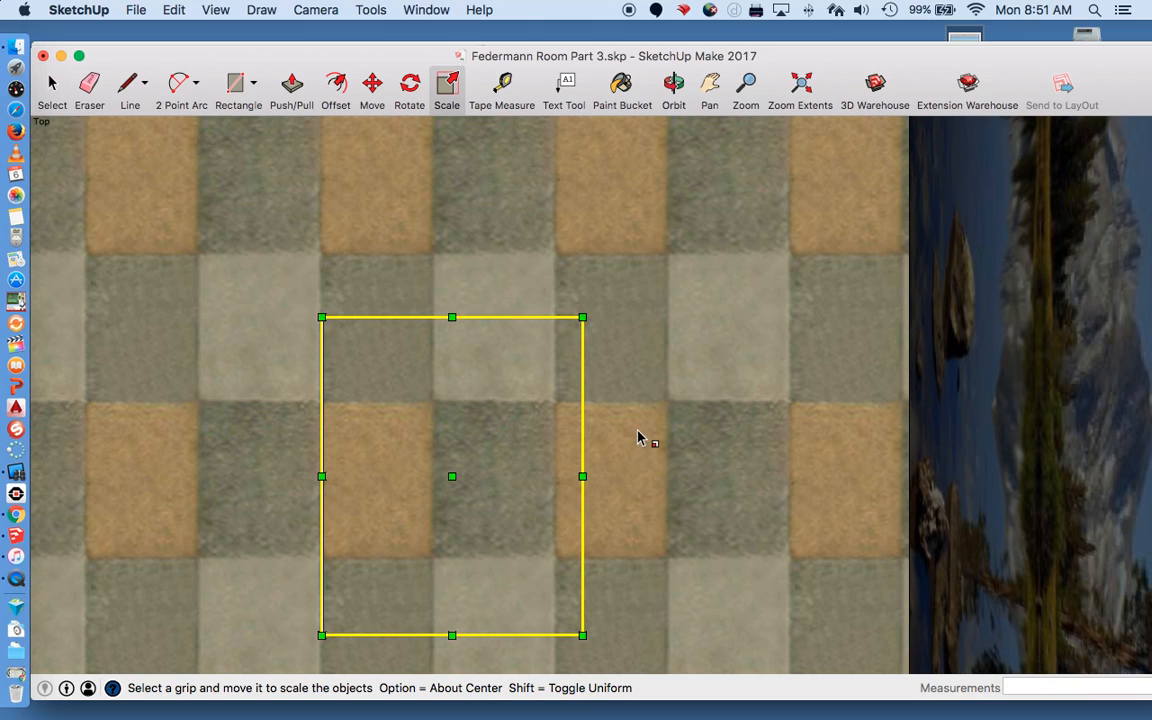
Clear the rug's selection and undo the last change to its width
scroll(638, 432, down, 6)
key(space)
click(749, 419)
key(super+z)
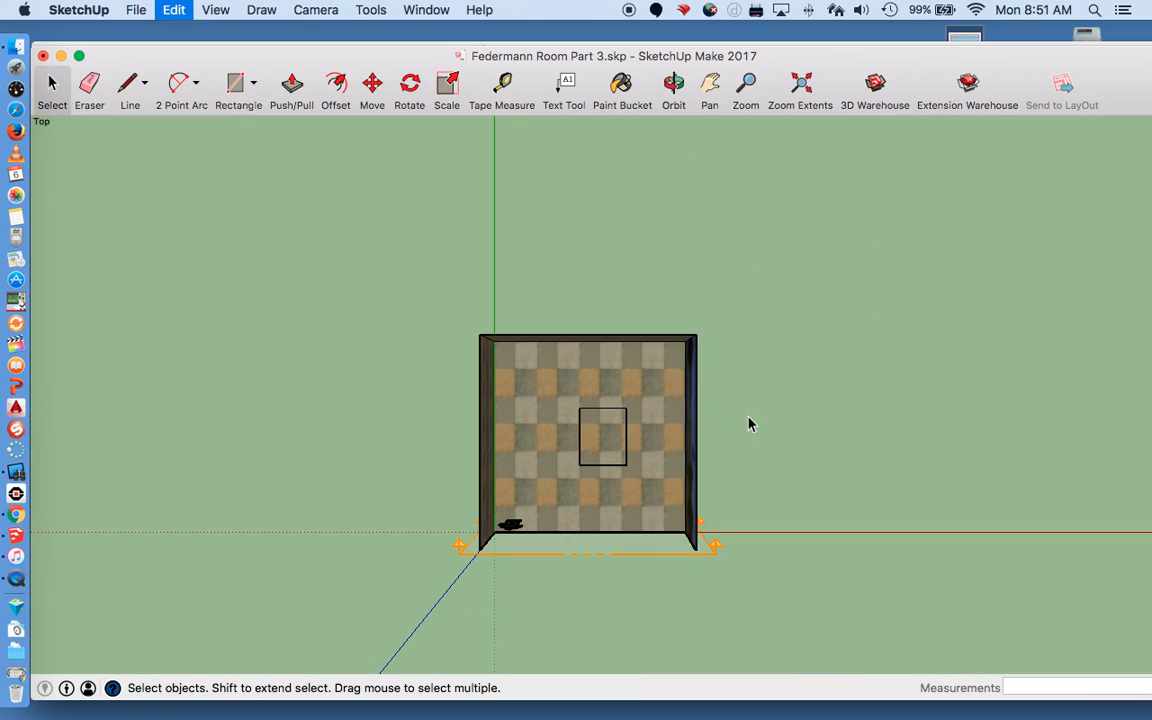
scroll(768, 432, up, 5)
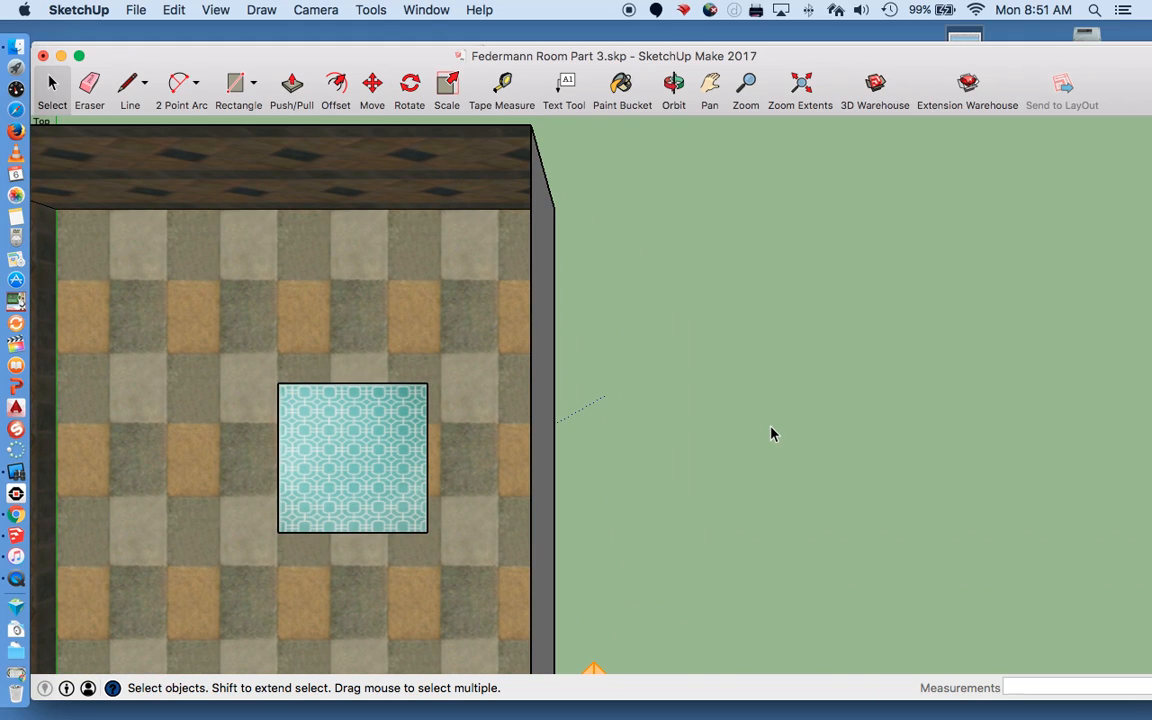